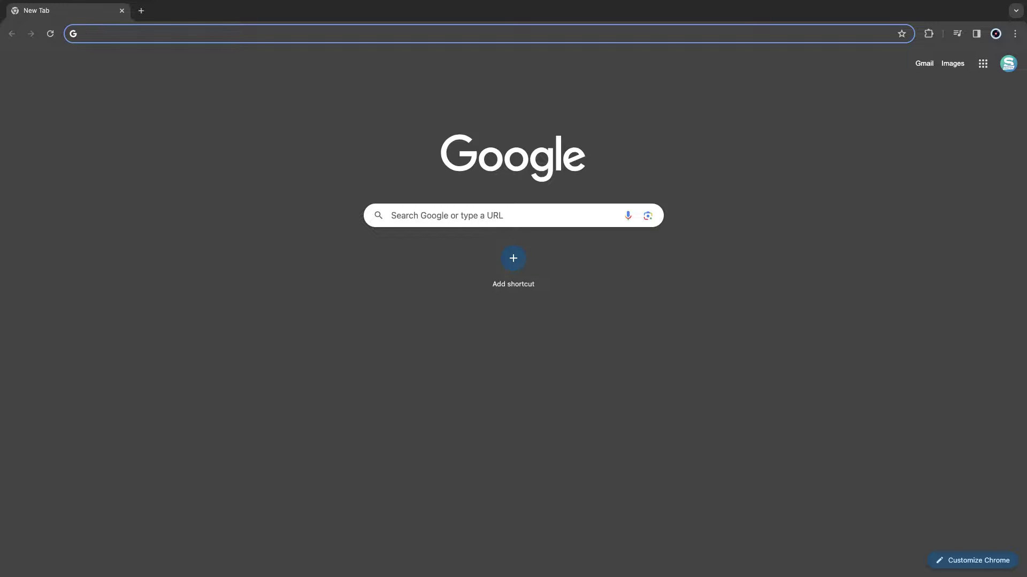
- Type 'sty' in a new tab's address bar so it autocompletes stylemixthemes.com
type("sty")
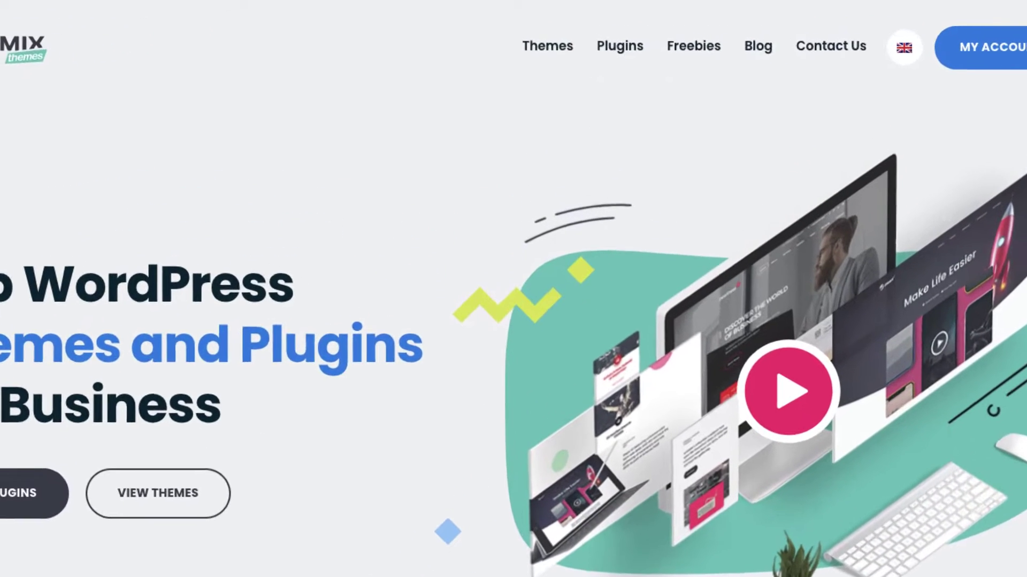
- Browse the Themes and Plugins menus on the Stylemix Themes site
mouse_move(547, 46)
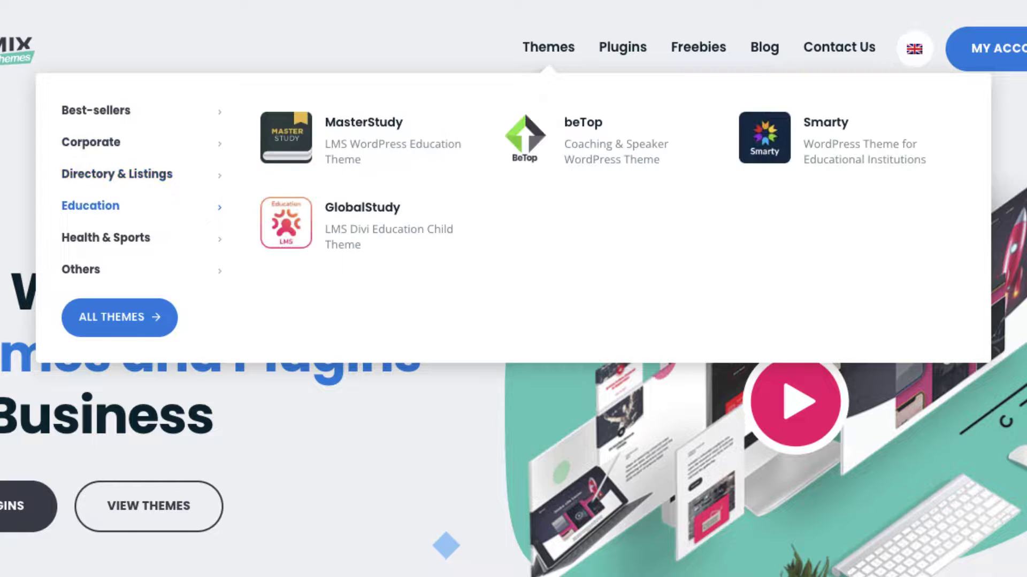
mouse_move(105, 237)
mouse_move(622, 47)
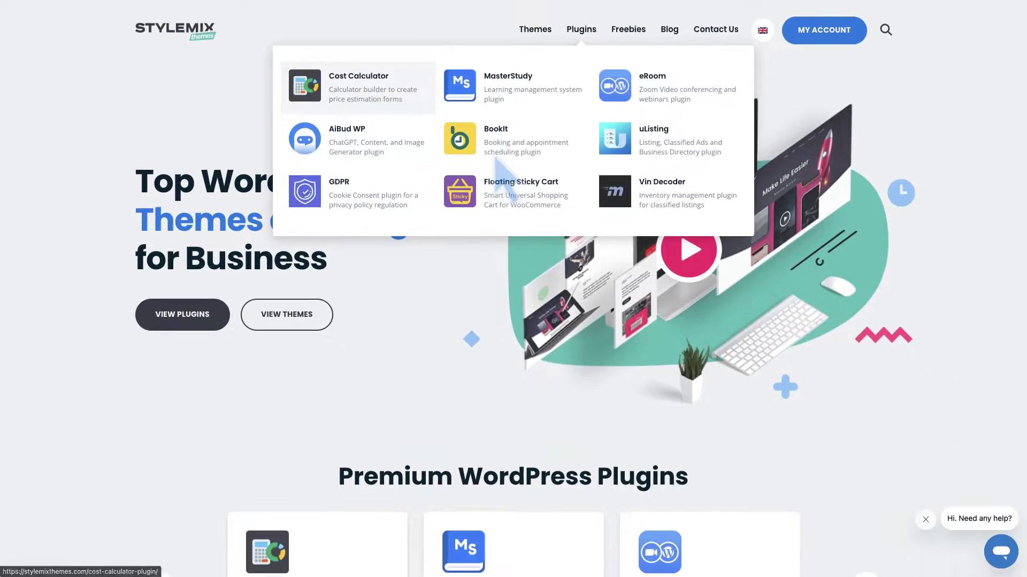
- Open the MasterStudy plugin product page and scroll through it
left_click(495, 161)
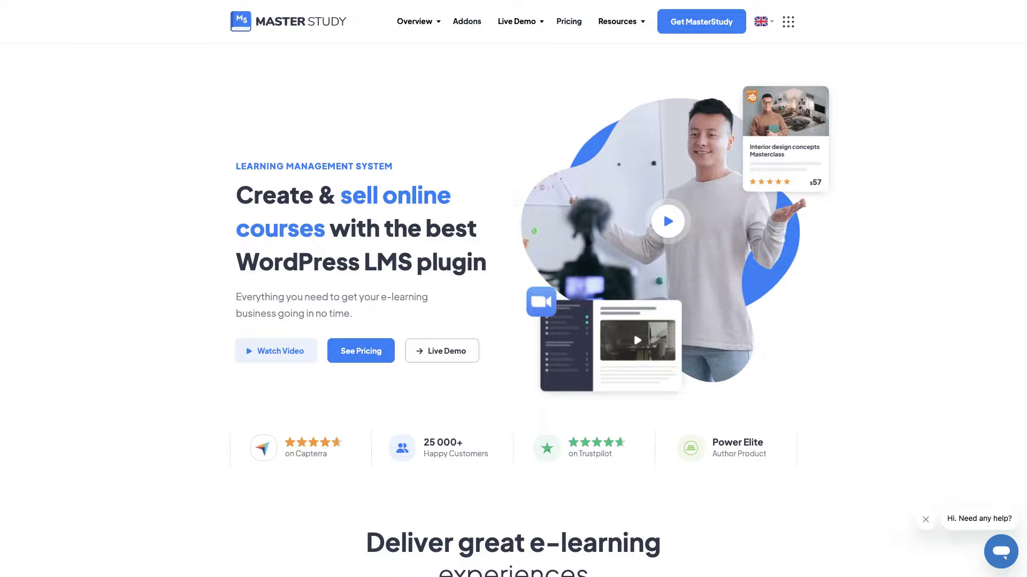
scroll(513, 289, "down", 10)
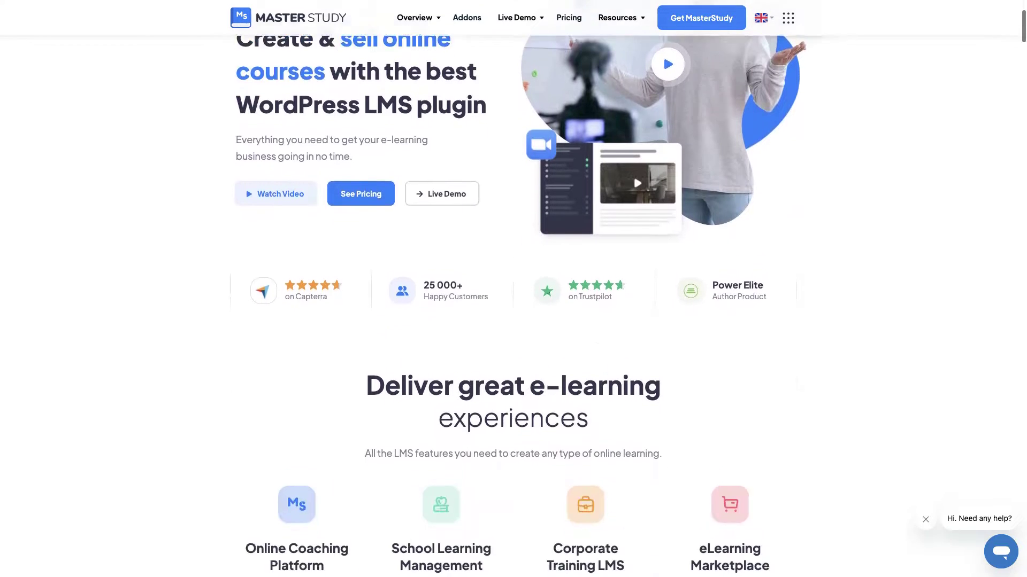
scroll(513, 289, "up", 10)
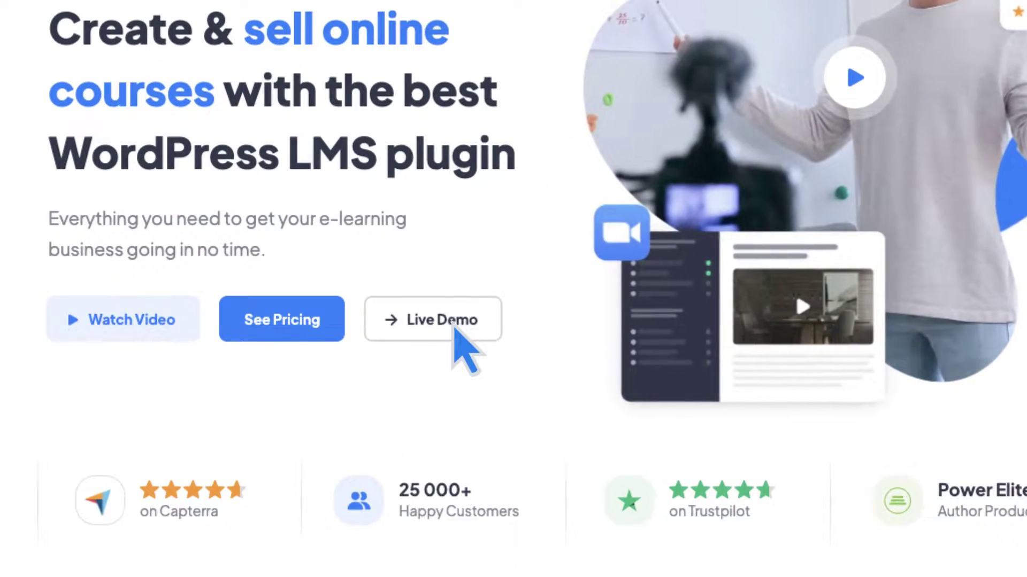
- Open the MasterStudy live demo and view the Classic courses style page
left_click(455, 321)
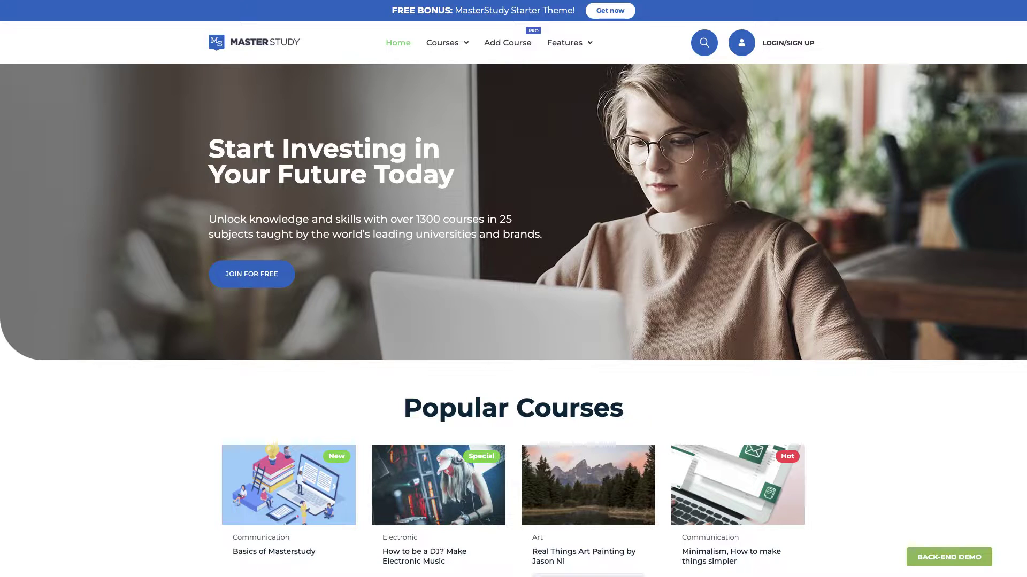
mouse_move(447, 43)
left_click(484, 65)
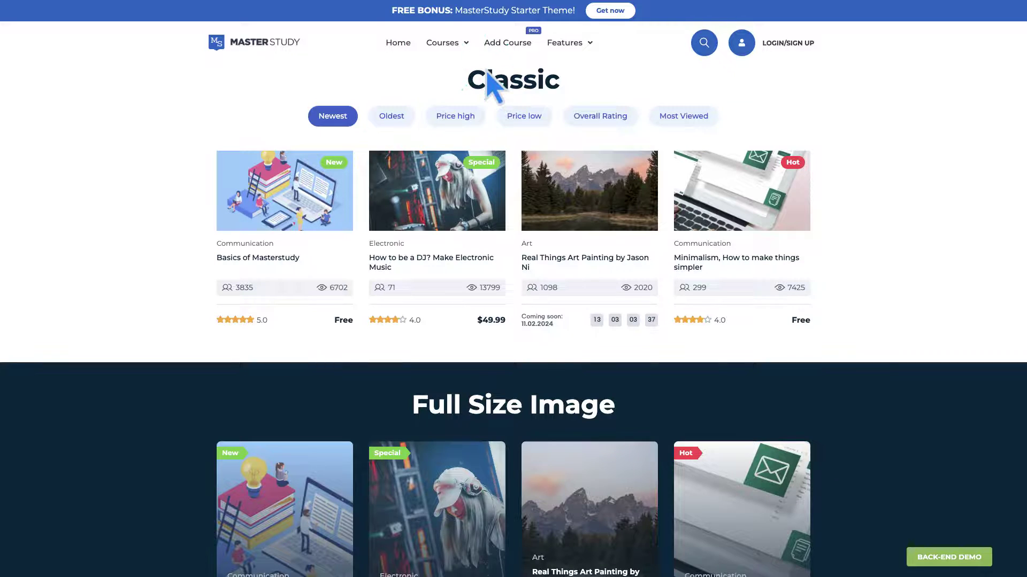
scroll(514, 289, "down", 12)
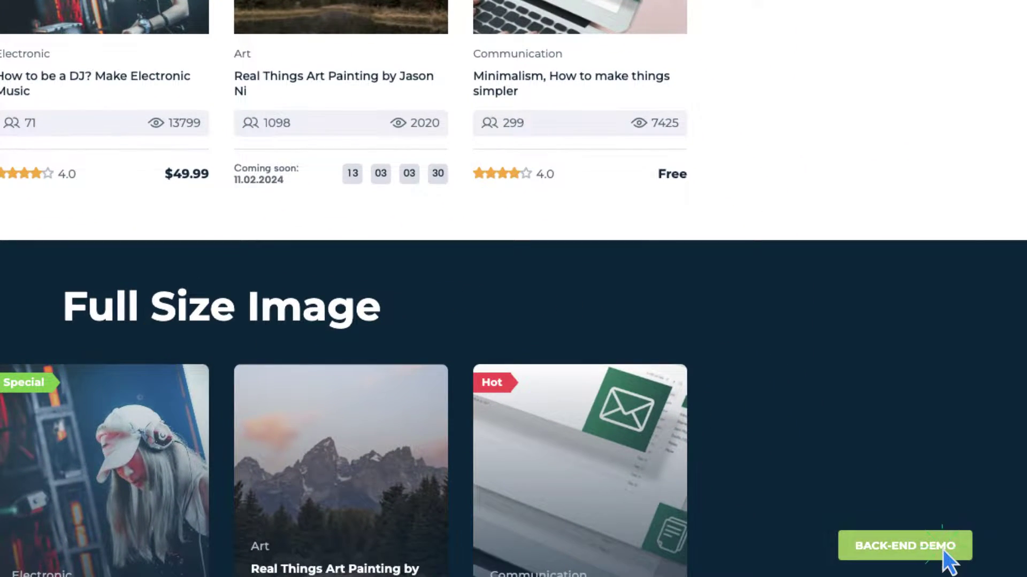
- Launch the back-end demo and open Lecture 4 of the first course in Course Builder
left_click(957, 559)
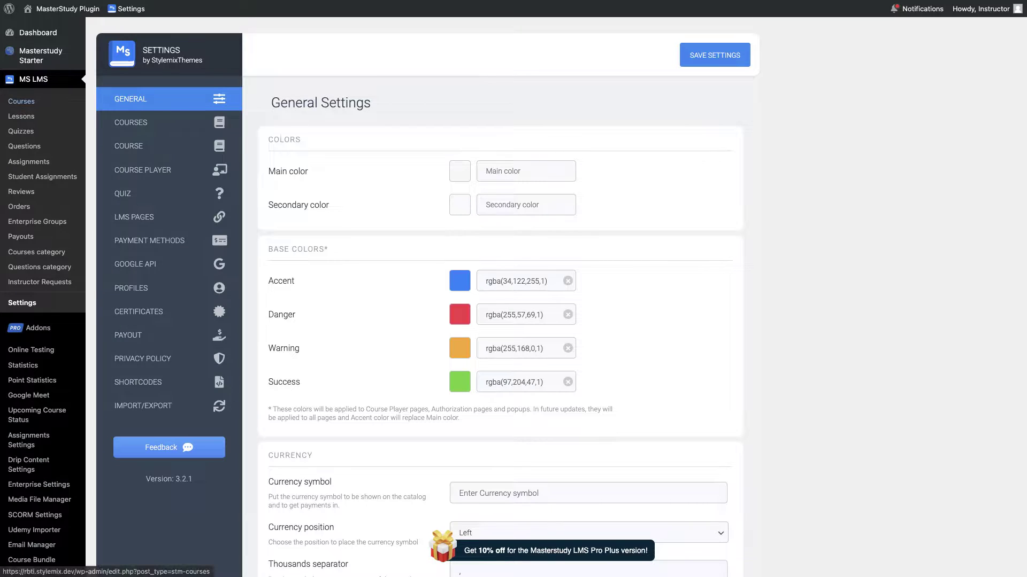
left_click(32, 104)
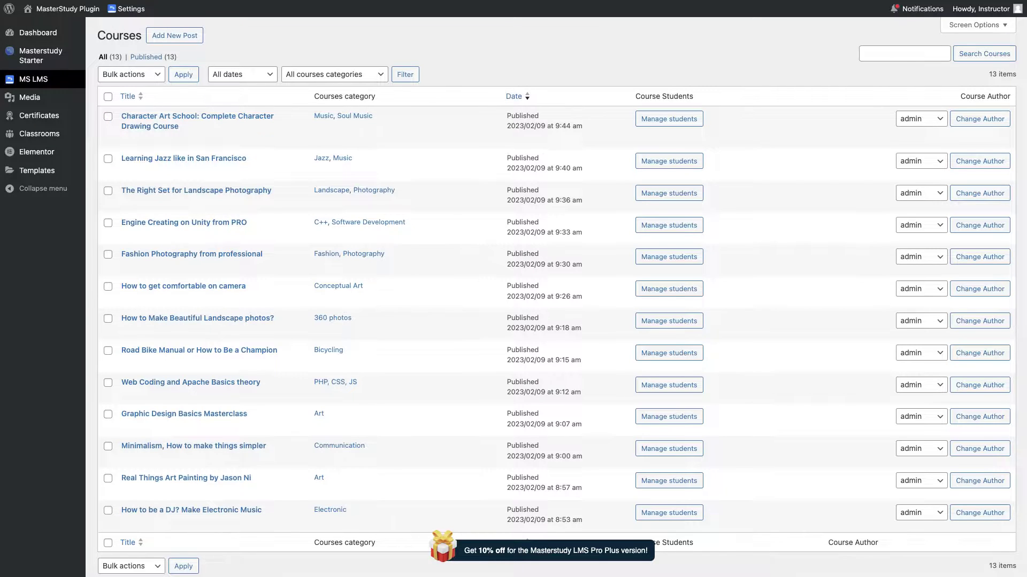
left_click(286, 140)
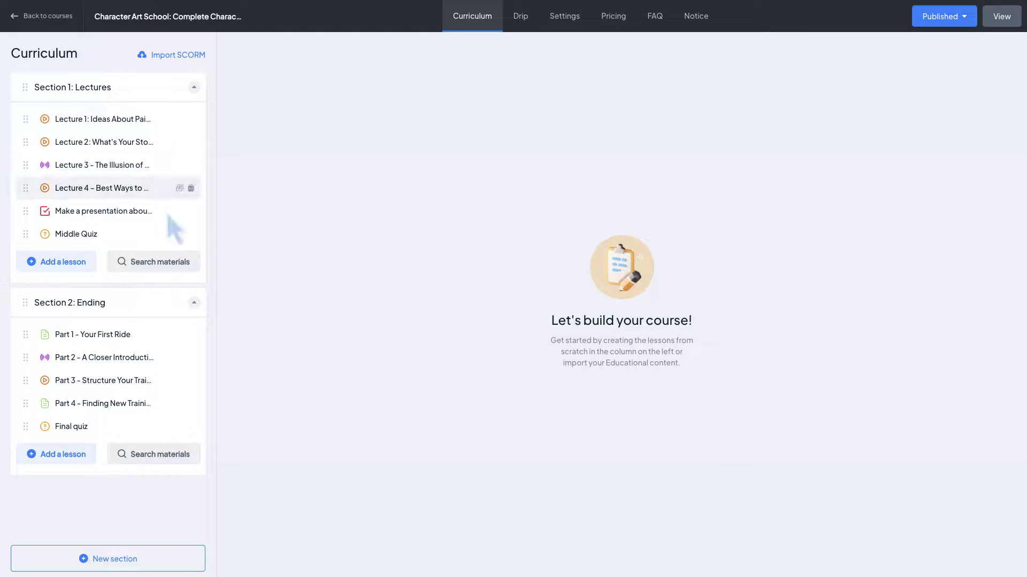
left_click(167, 191)
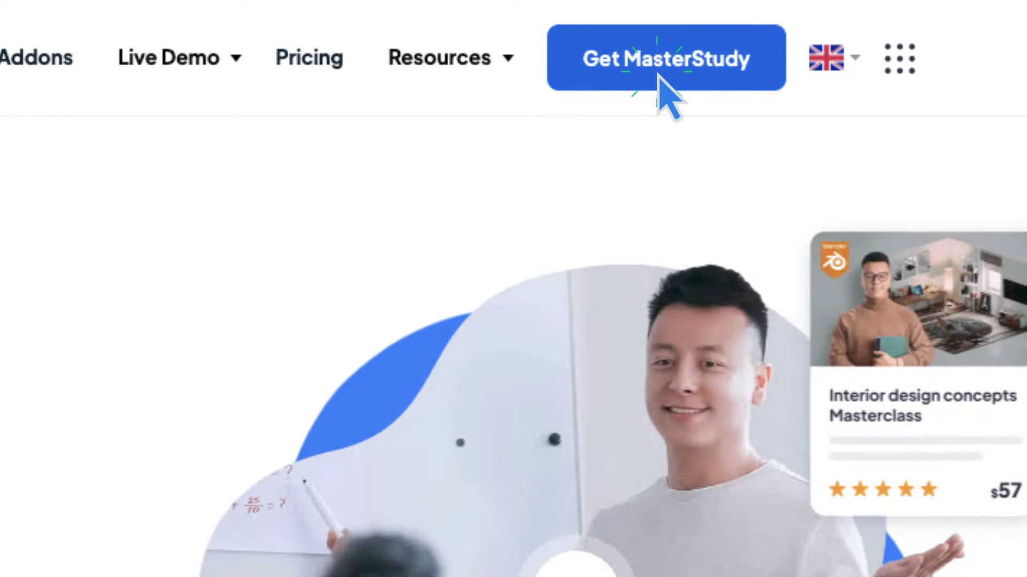
- Start checkout for the lifetime Single Site License of MasterStudy LMS Pro at $199.99
left_click(659, 75)
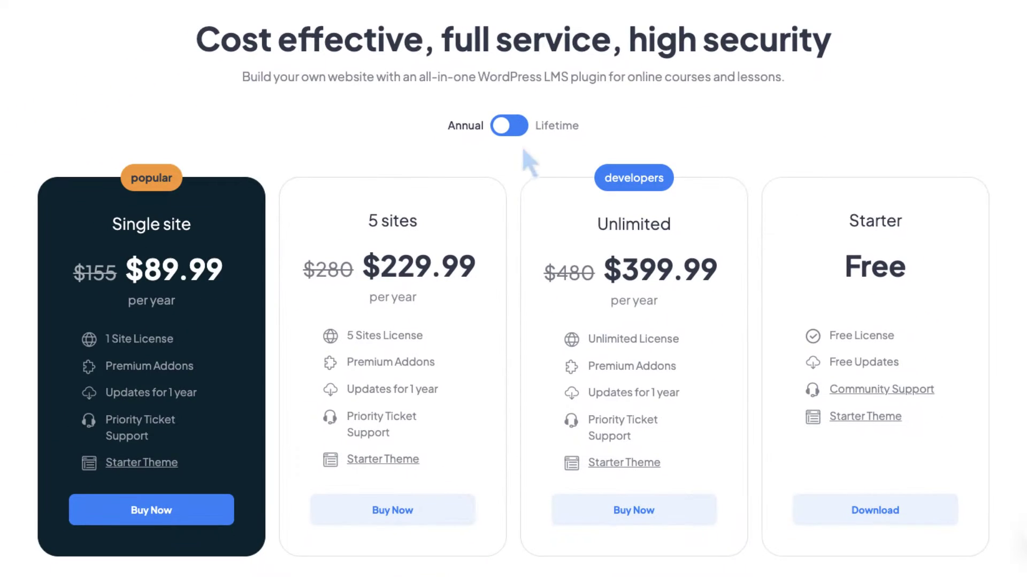
left_click(521, 127)
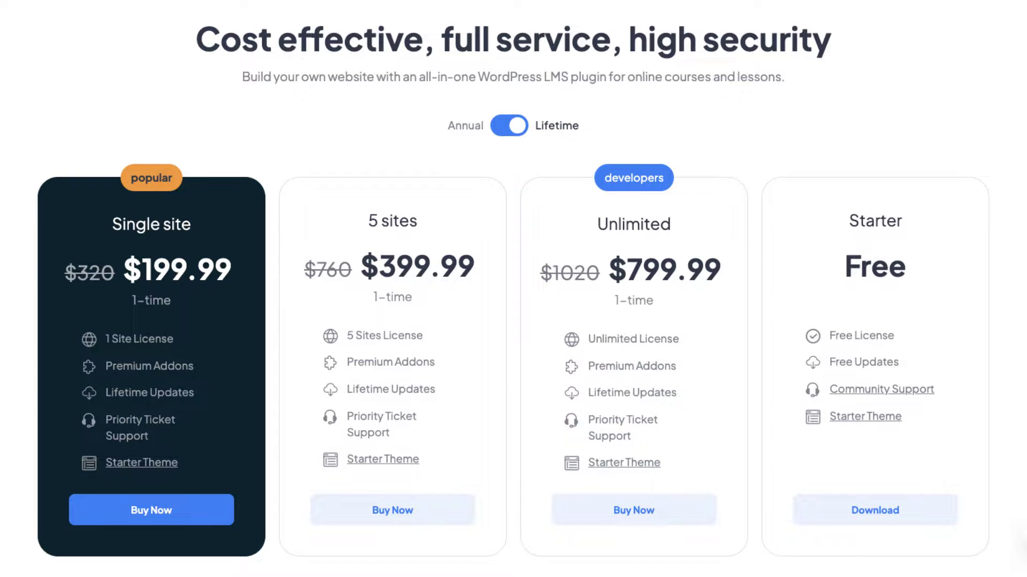
left_click(215, 512)
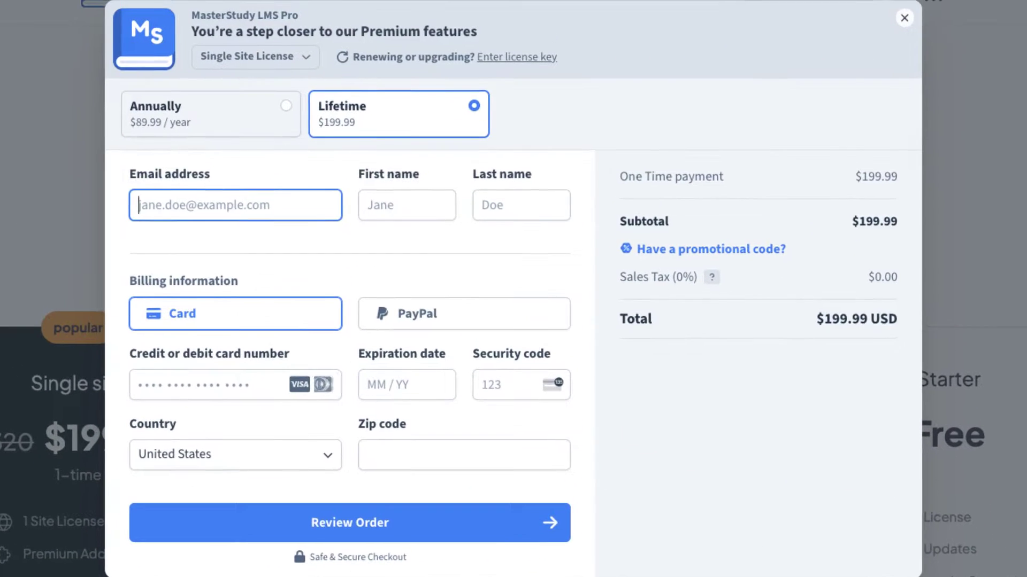
left_click(323, 0)
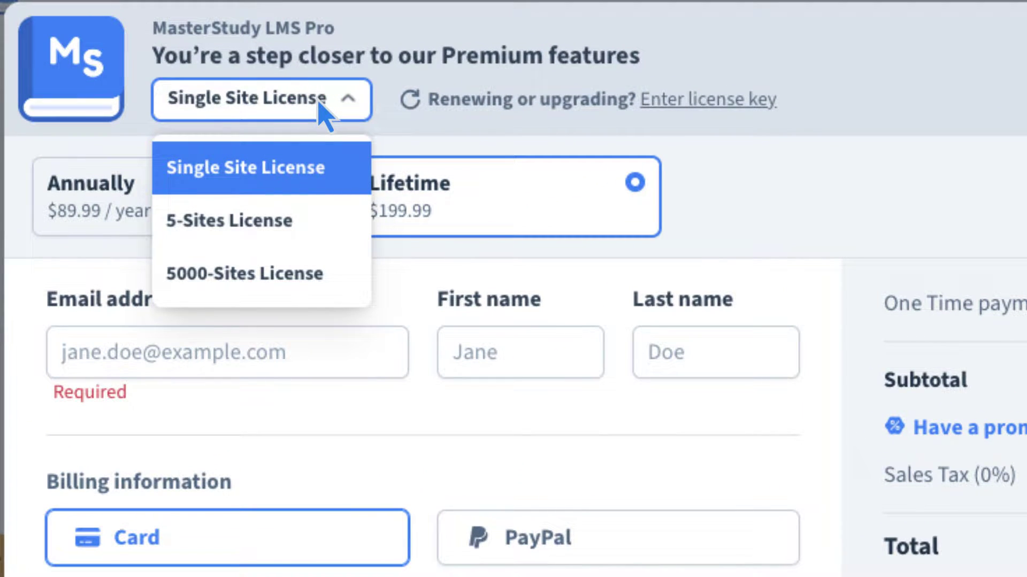
left_click(323, 114)
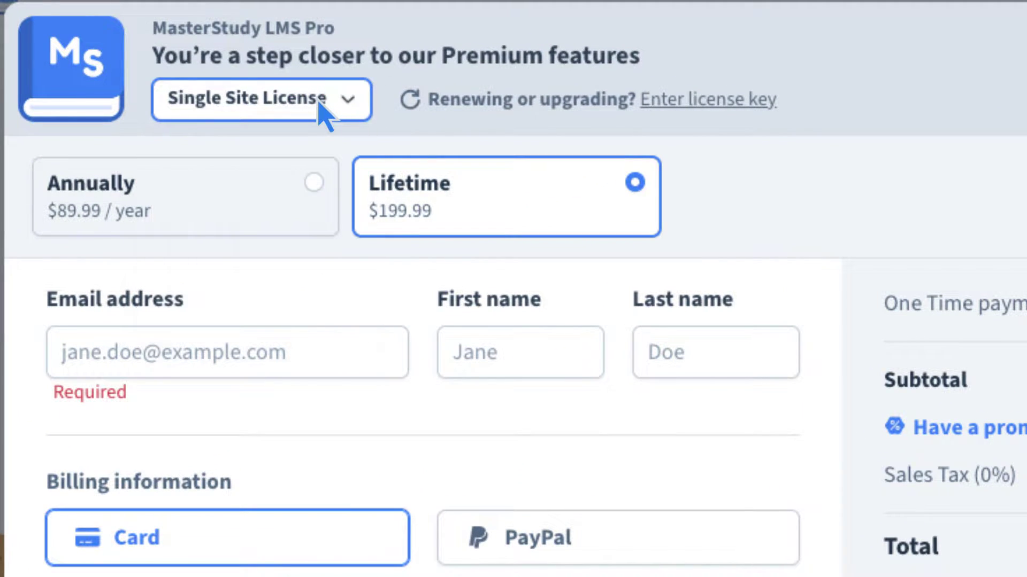
left_click(316, 183)
left_click(634, 182)
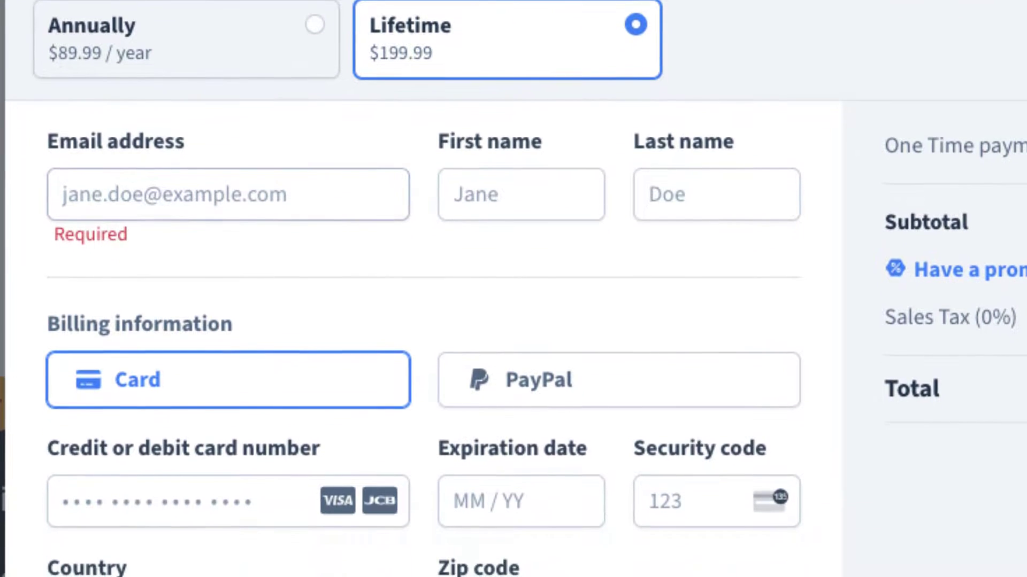
- Fill in the buyer's e-mail, first and last name, confirmation e-mail and phone number
left_click(161, 270)
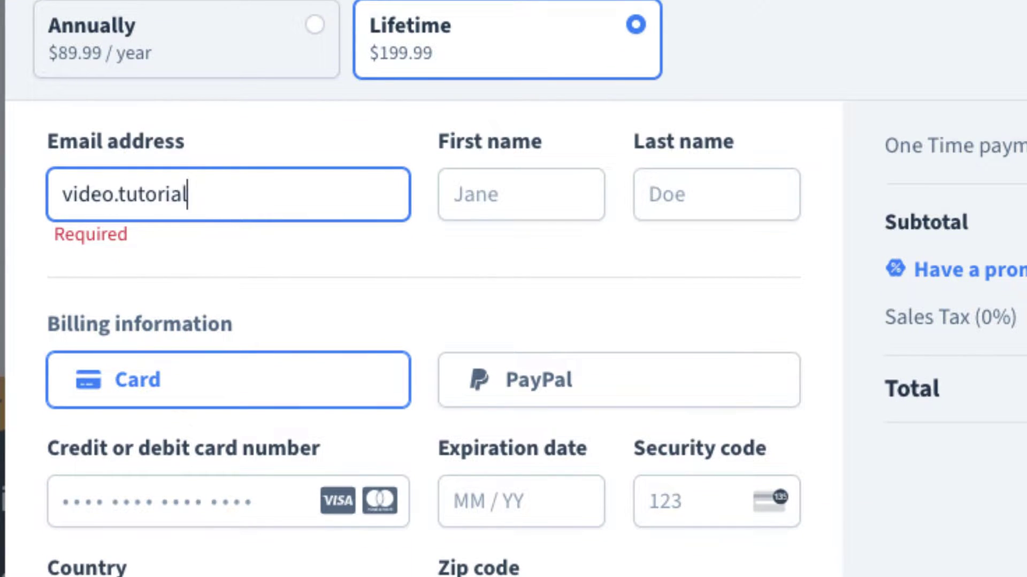
key("Tab")
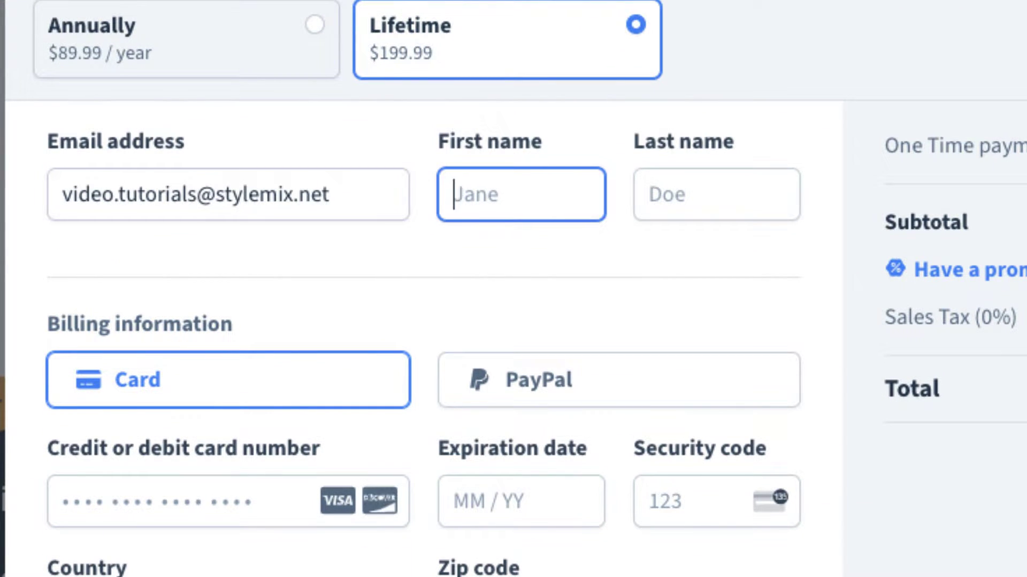
key("Tab")
key("Tab")
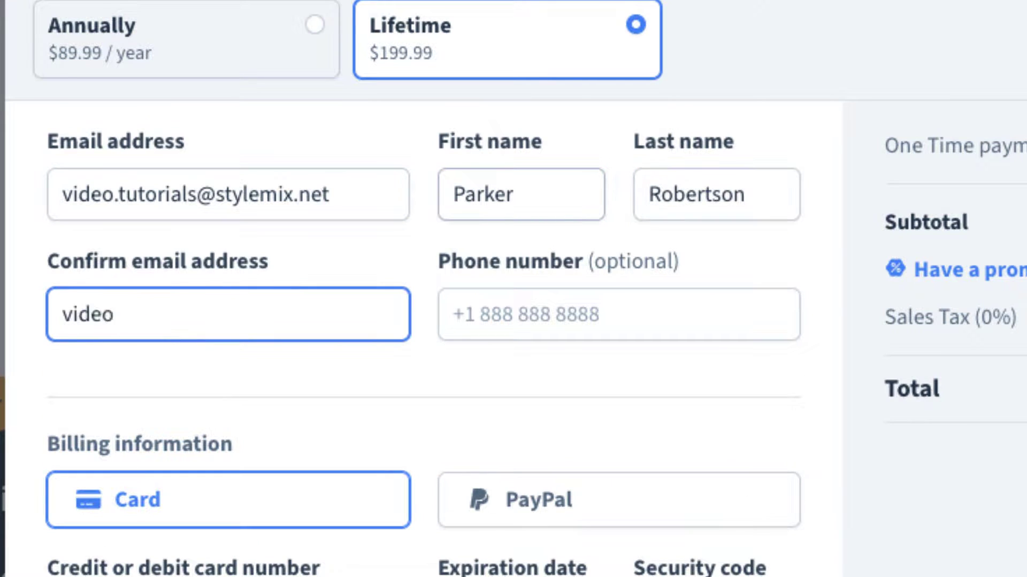
key("Tab")
type("+1 8888888888")
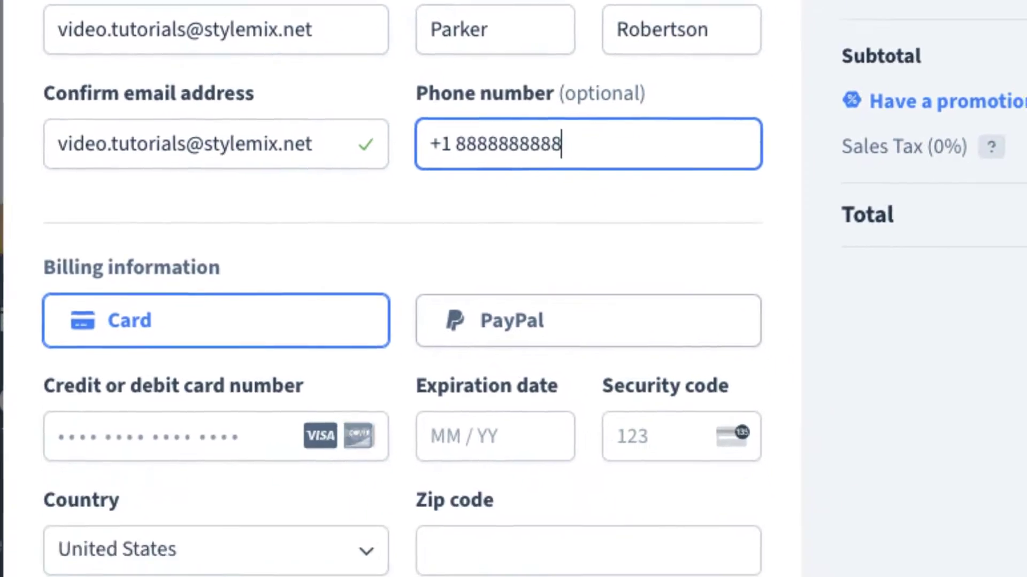
- Choose Card as the payment method and enter the card number, expiry 04/27 and security code
left_click(570, 322)
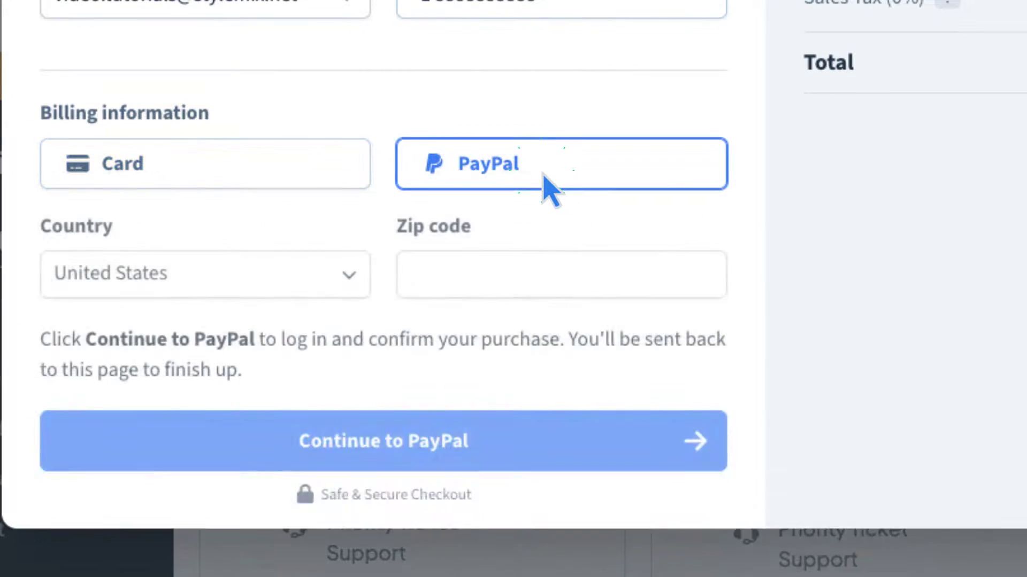
left_click(284, 175)
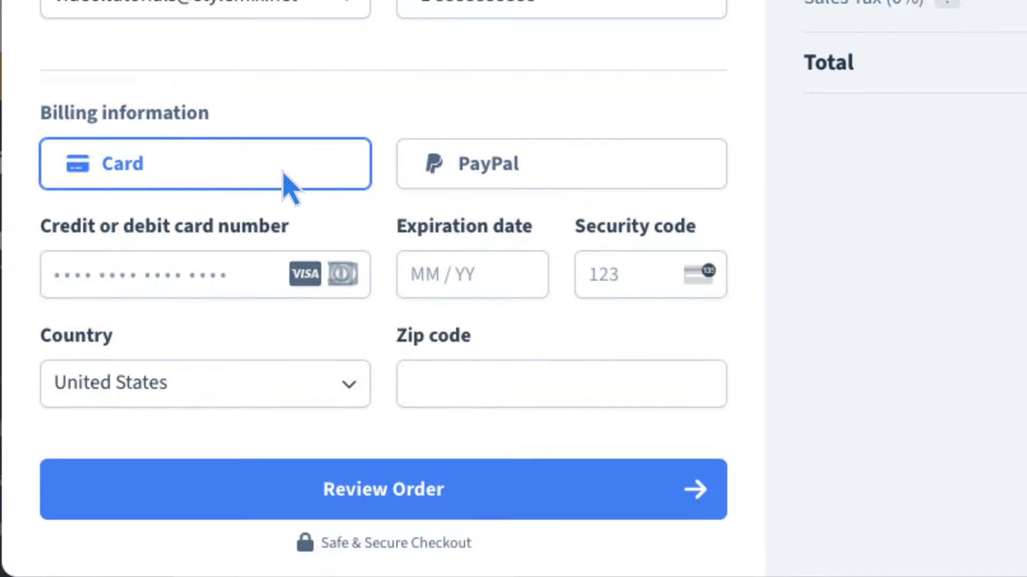
key("Tab")
type("42424242424242424")
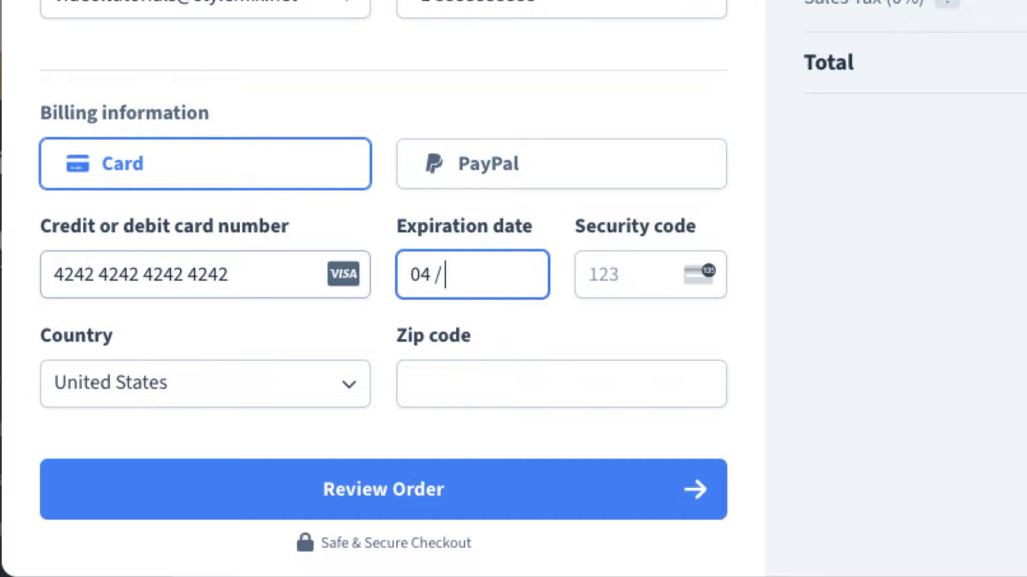
type("2799906245")
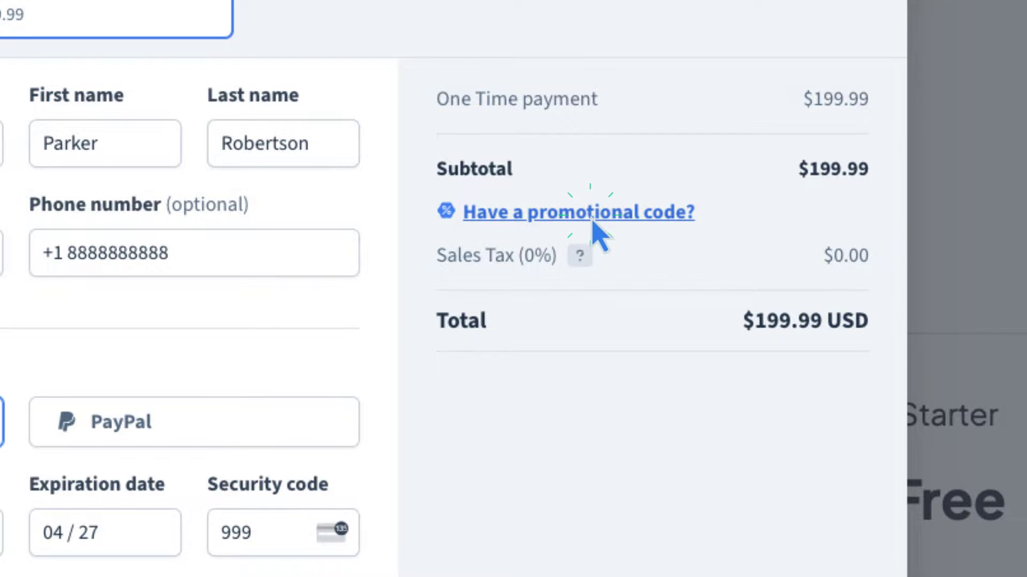
- Apply coupon VIDEO100 to bring the price to $0.00 and complete the free order
left_click(592, 223)
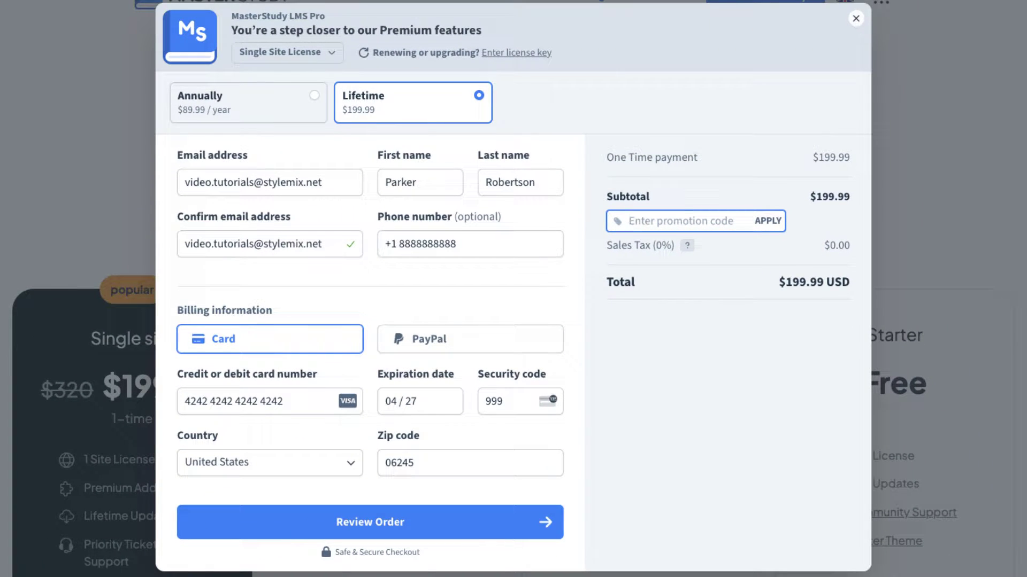
type("VIDEO100")
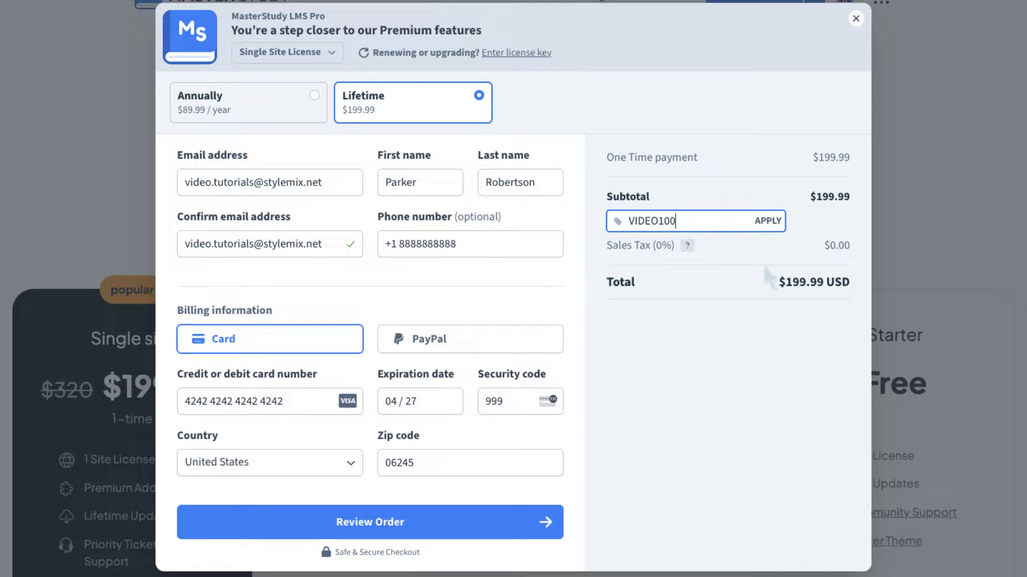
left_click(766, 221)
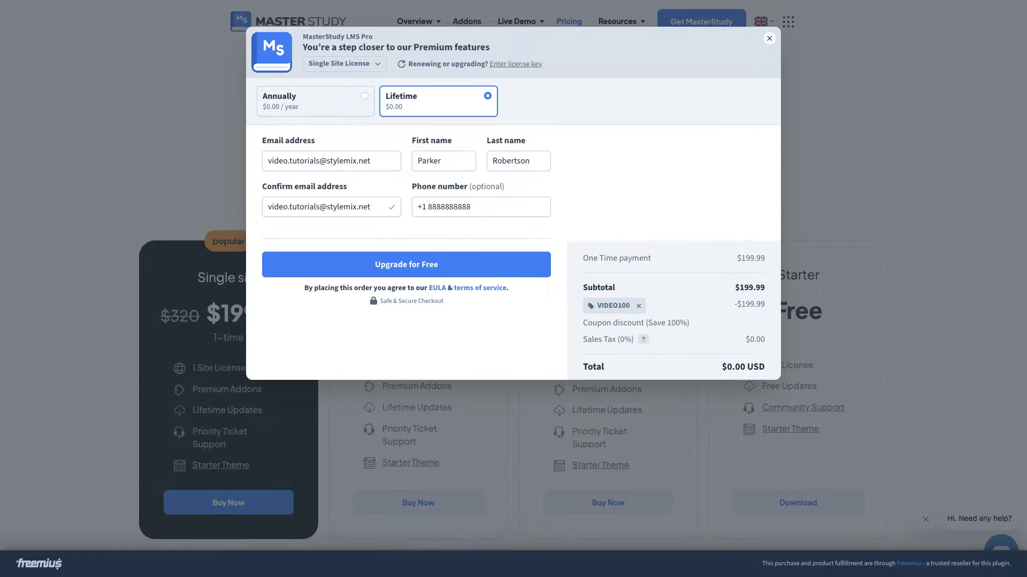
left_click(516, 269)
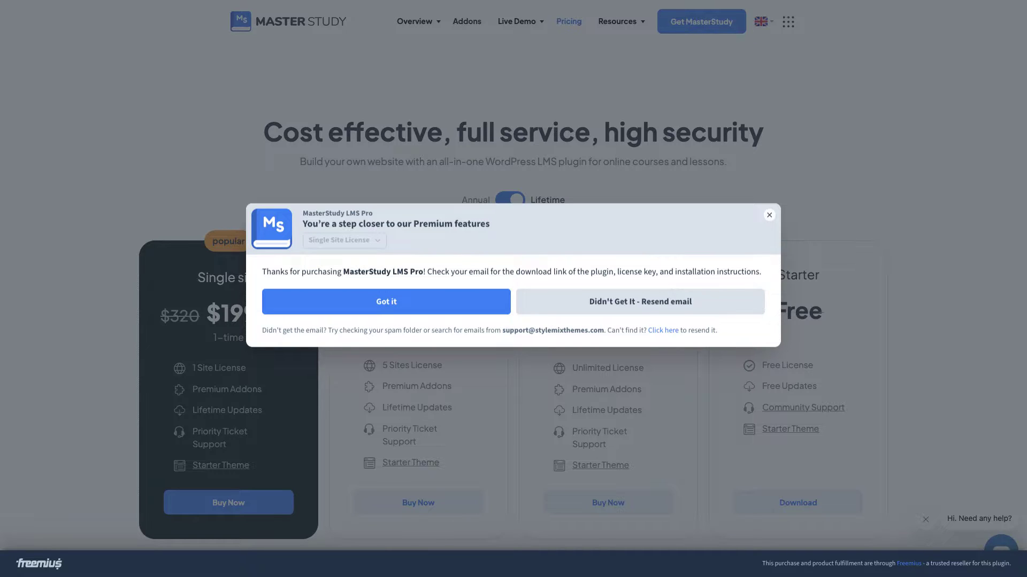
left_click(462, 309)
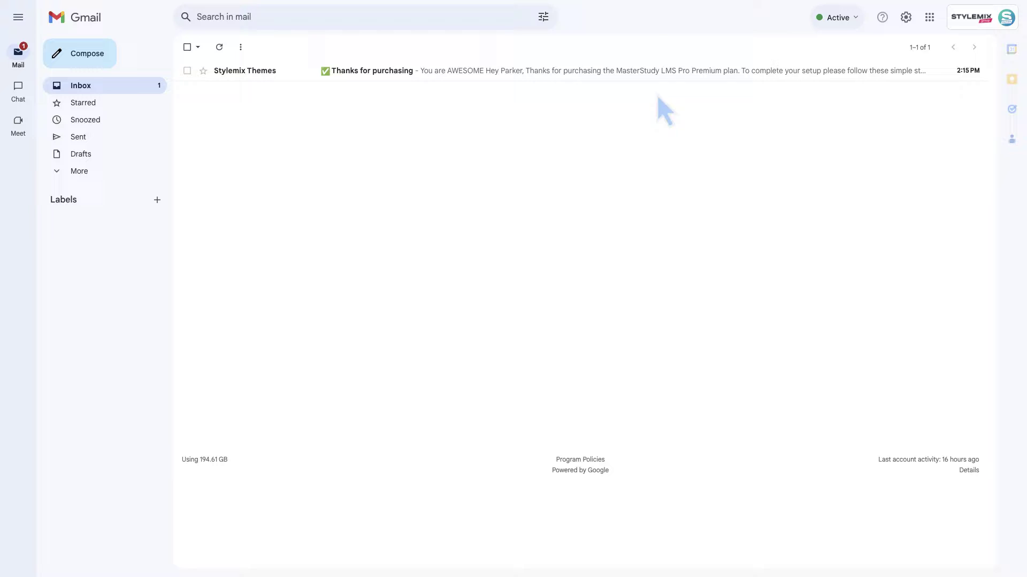
- Read the 'Thanks for purchasing' email's licence and download details, then check Spam and return to Inbox
left_click(656, 74)
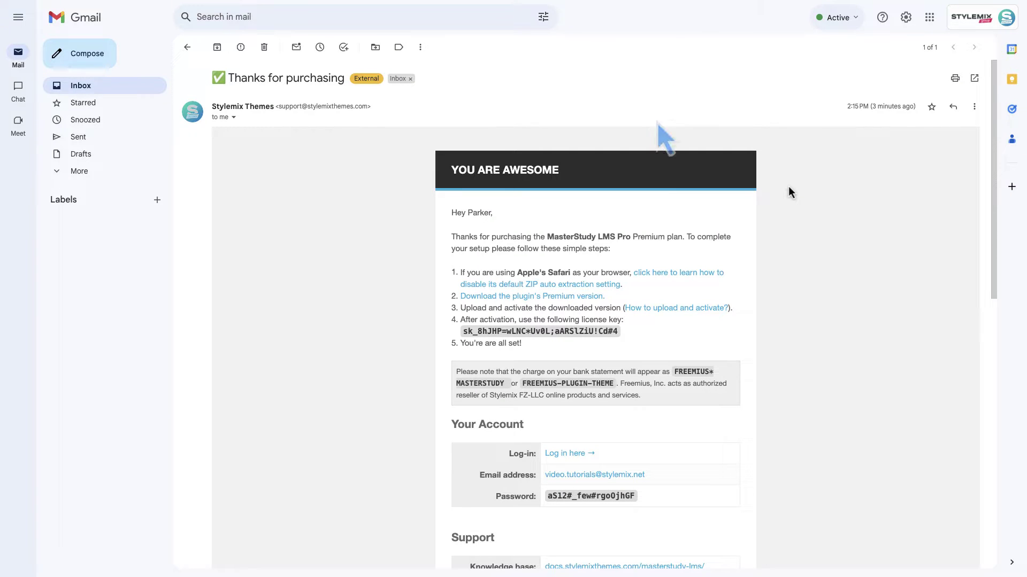
scroll(789, 187, "down", 2)
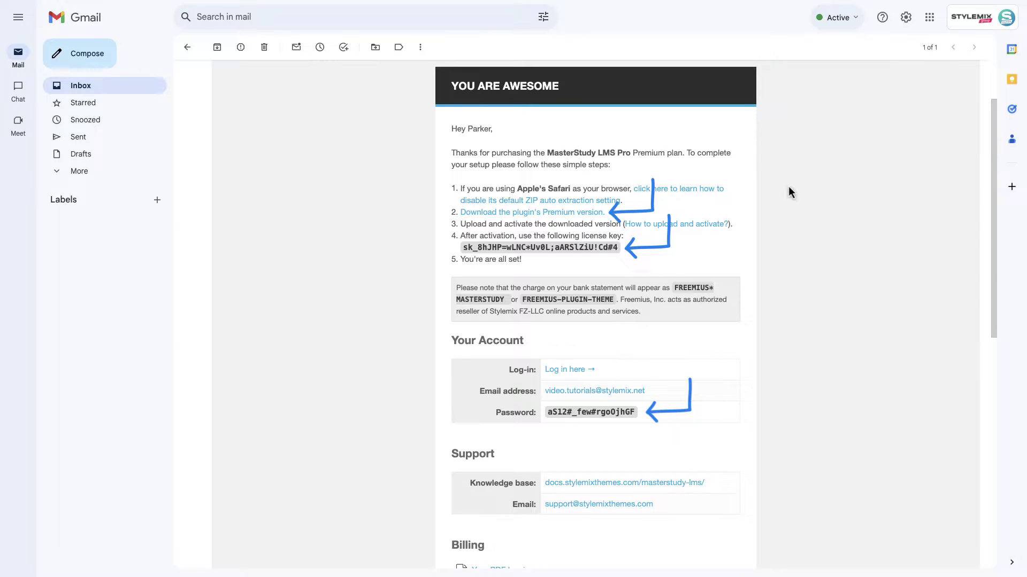
scroll(788, 186, "down", 6)
scroll(790, 188, "down", 1)
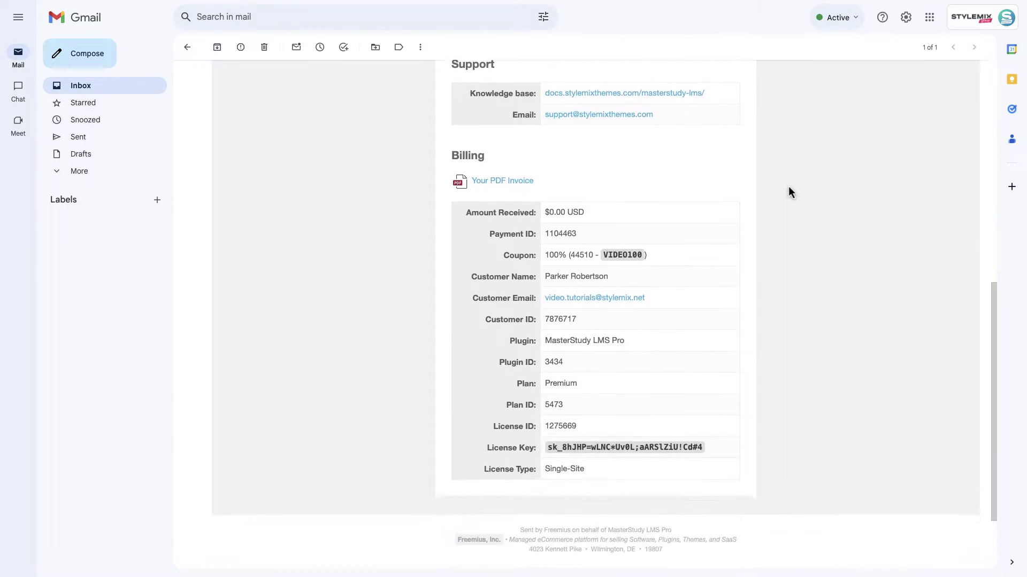
scroll(789, 187, "up", 9)
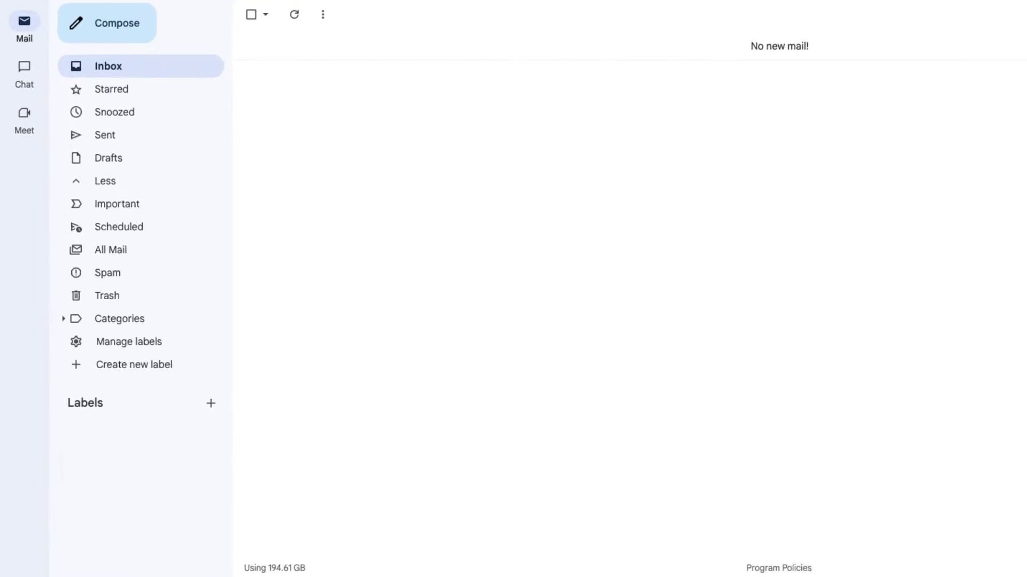
left_click(249, 333)
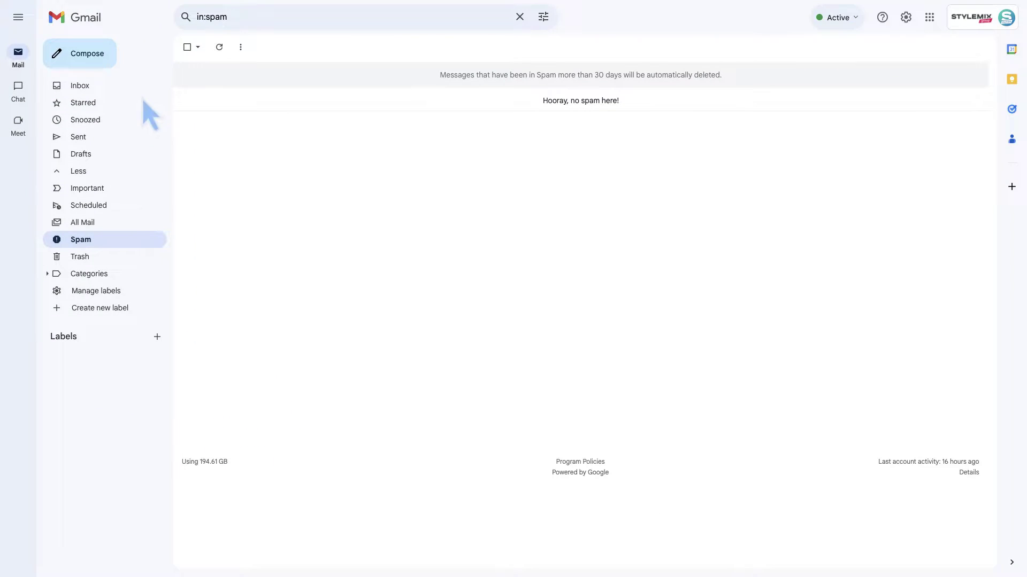
left_click(141, 86)
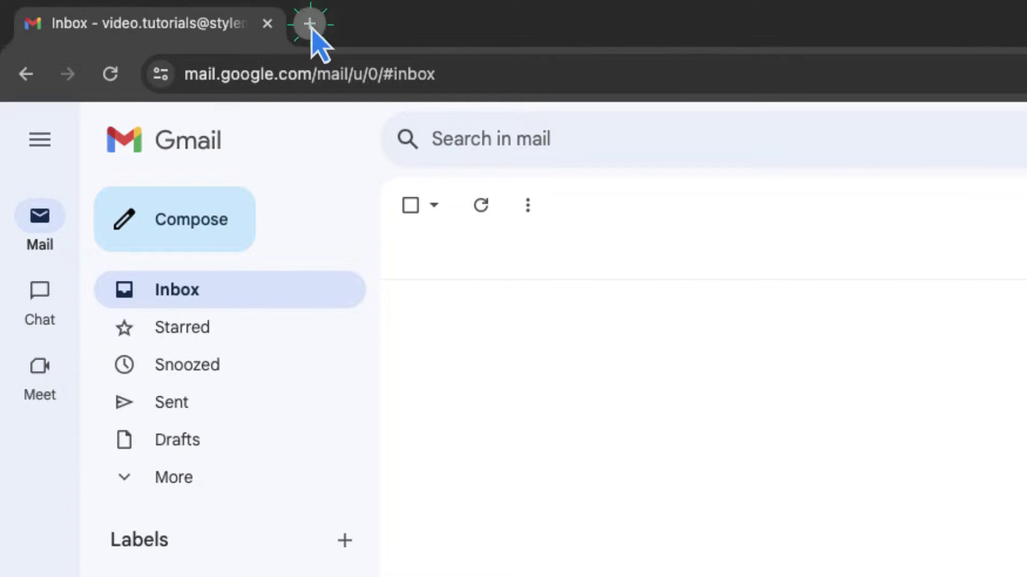
- Load stylemixthemes.com in a new tab and go to MY ACCOUNT
left_click(310, 24)
type("sty")
key("Return")
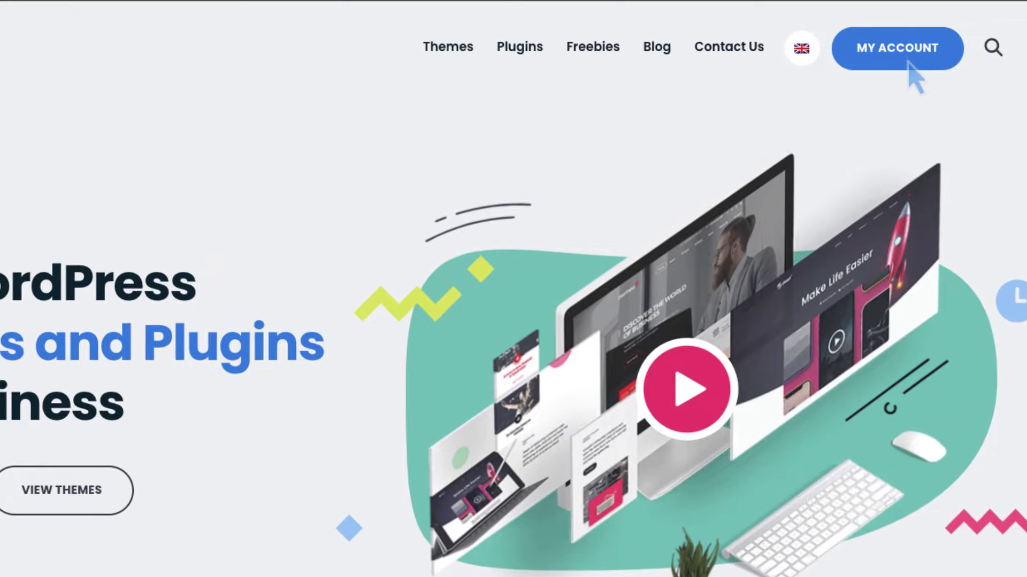
left_click(909, 63)
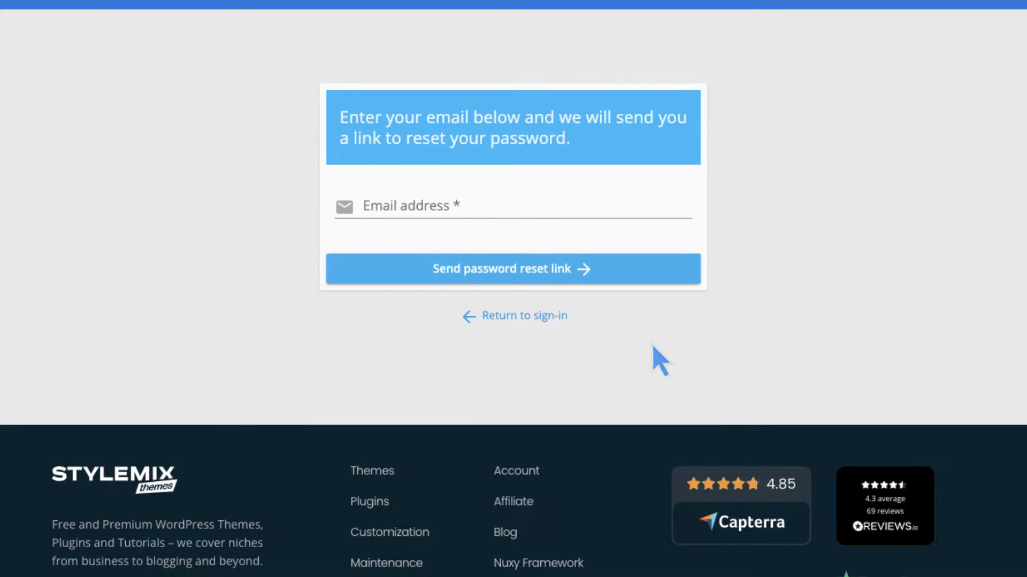
- Reset the account password via the emailed Freemius link and sign in to the StylemixThemes dashboard
left_click(513, 208)
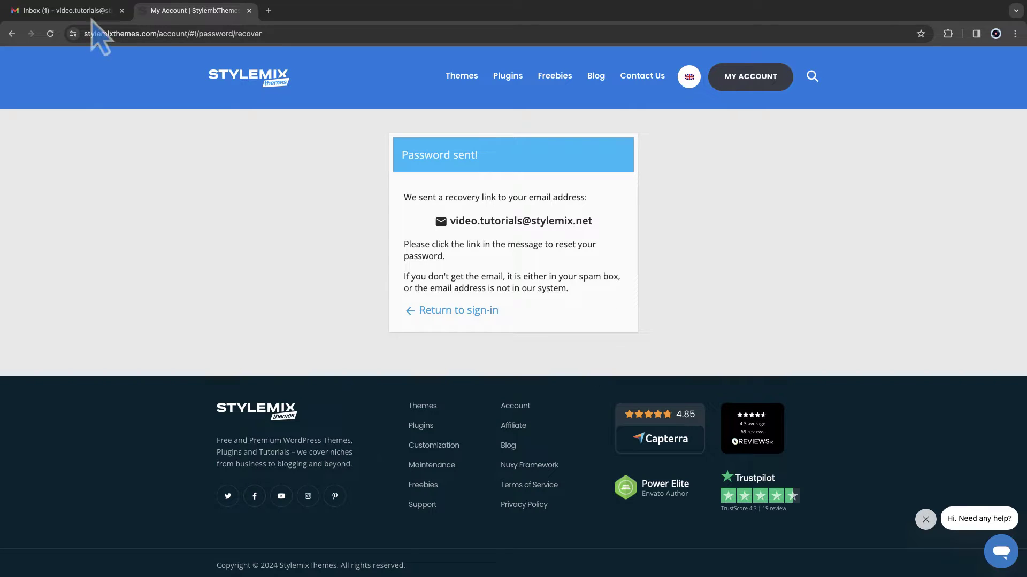
left_click(96, 10)
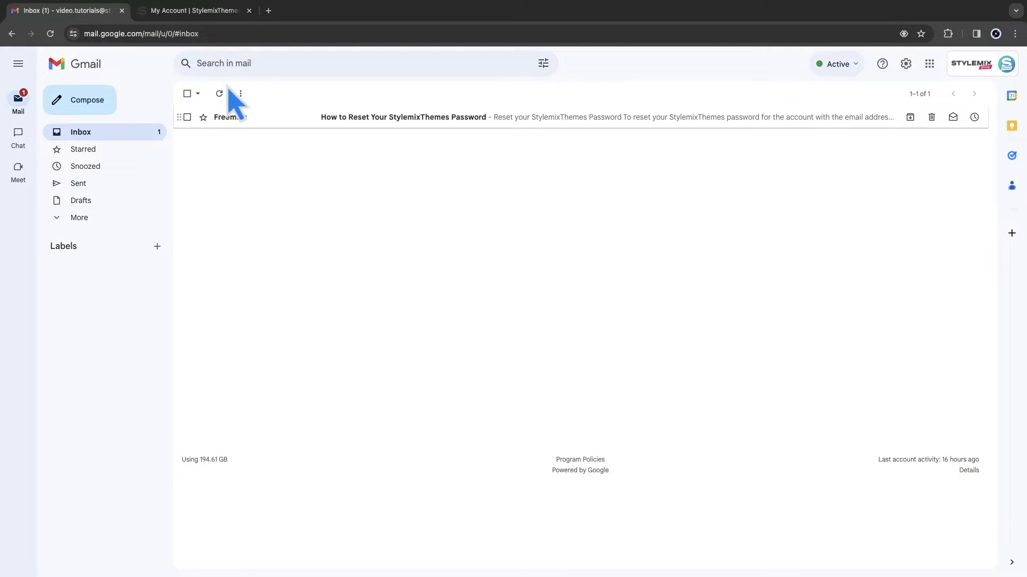
left_click(294, 119)
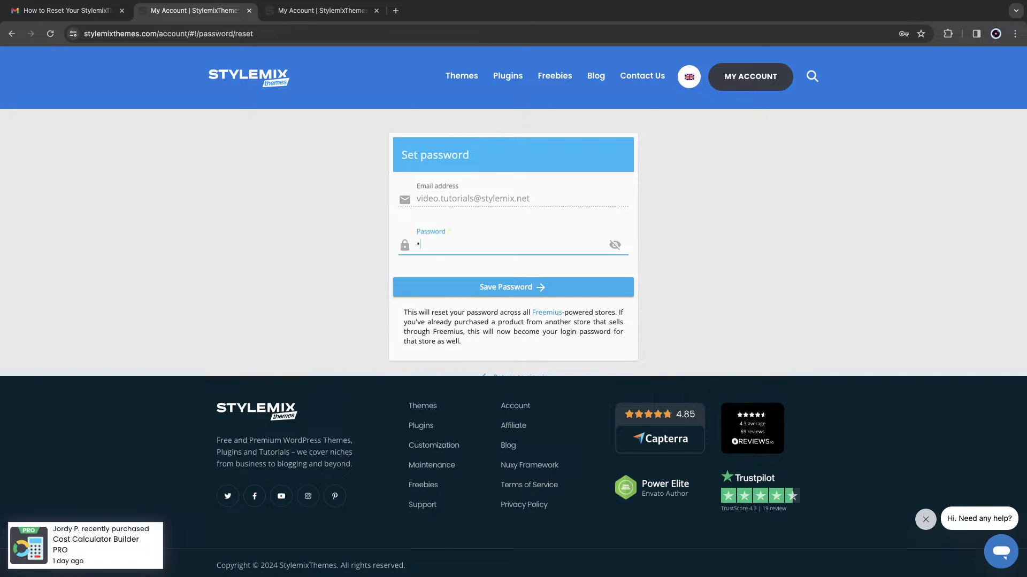
key("Return")
type("••")
key("Return")
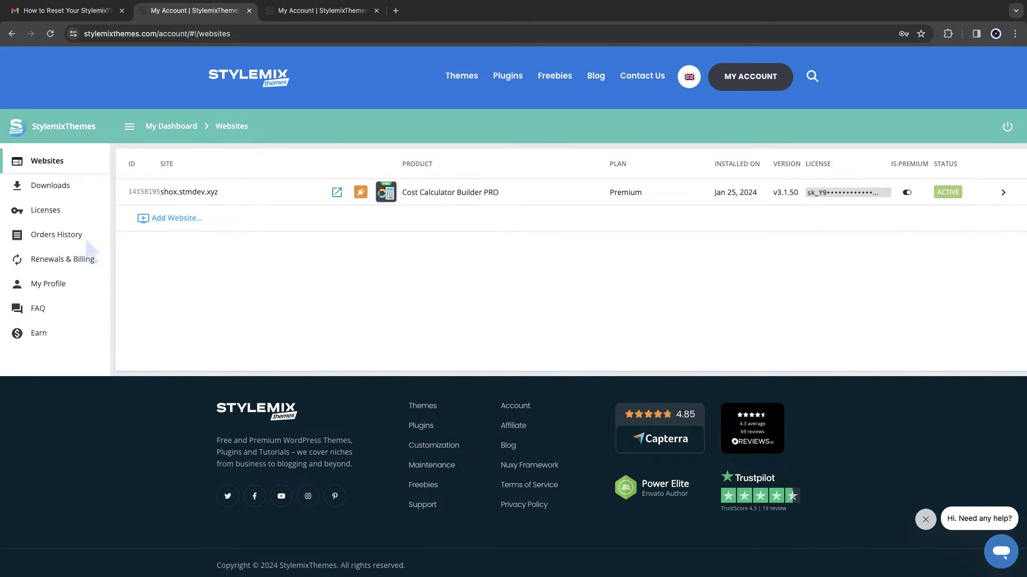
- Download MasterStudy LMS Pro v4.3.4 from the account's Downloads page and copy its licence key
left_click(87, 190)
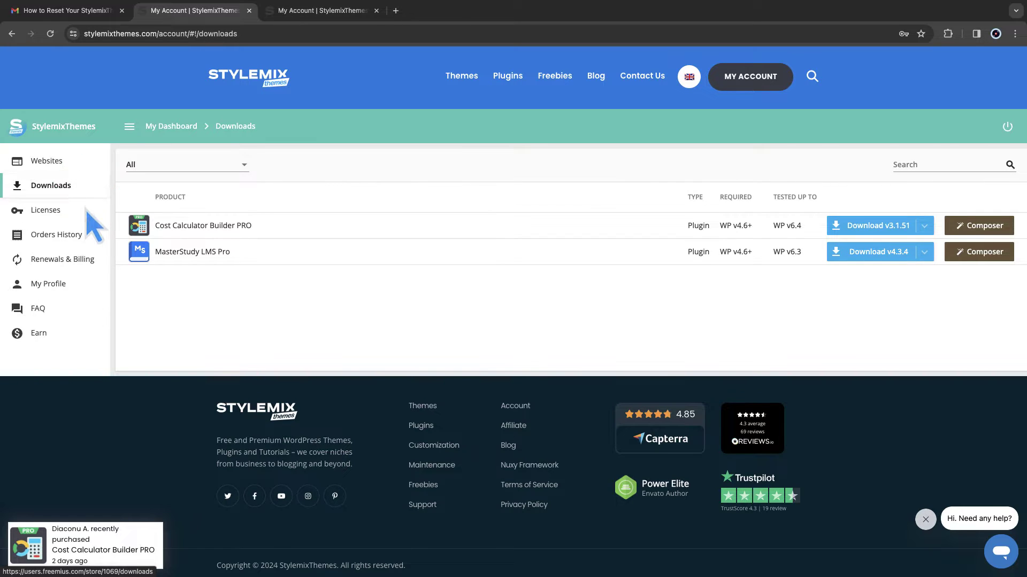
left_click(891, 254)
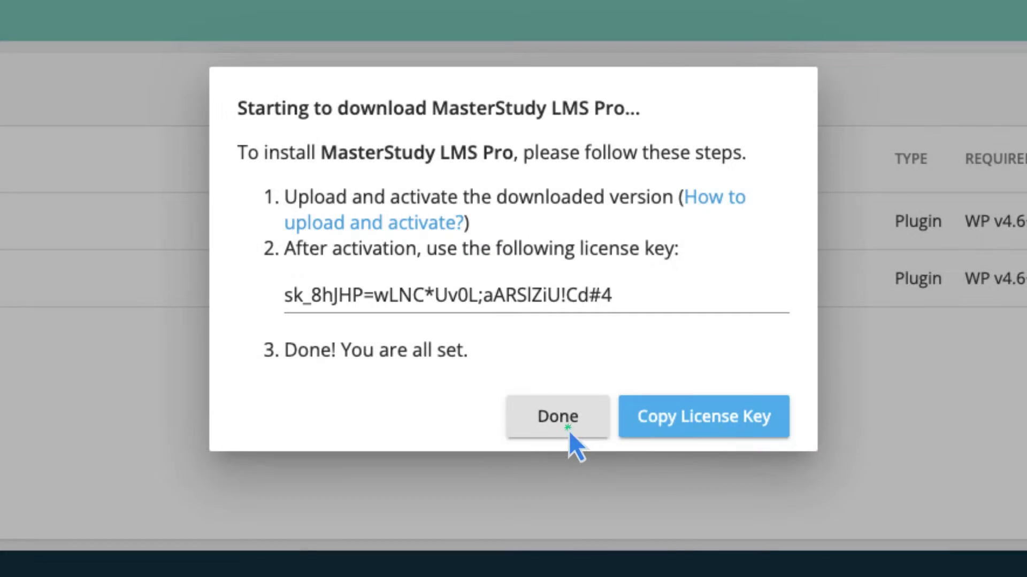
left_click(569, 431)
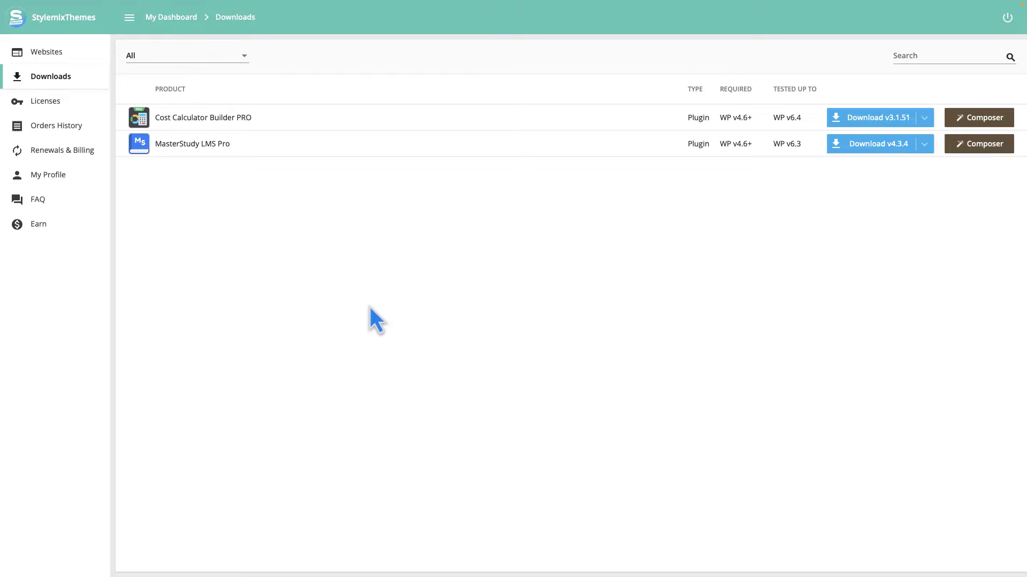
- Untick 'Open "safe" files after downloading' in Safari's General settings
left_click(44, 7)
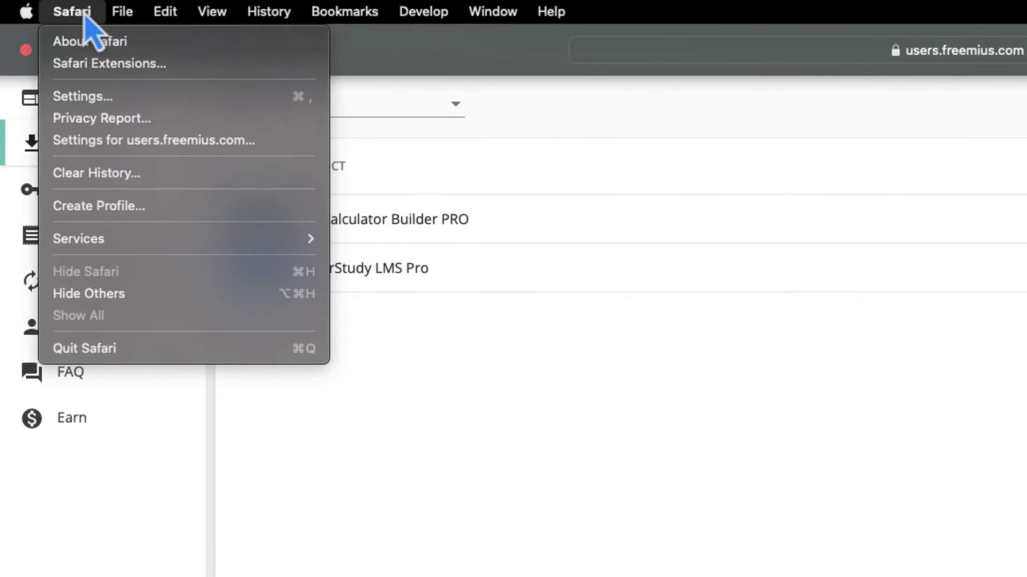
left_click(201, 99)
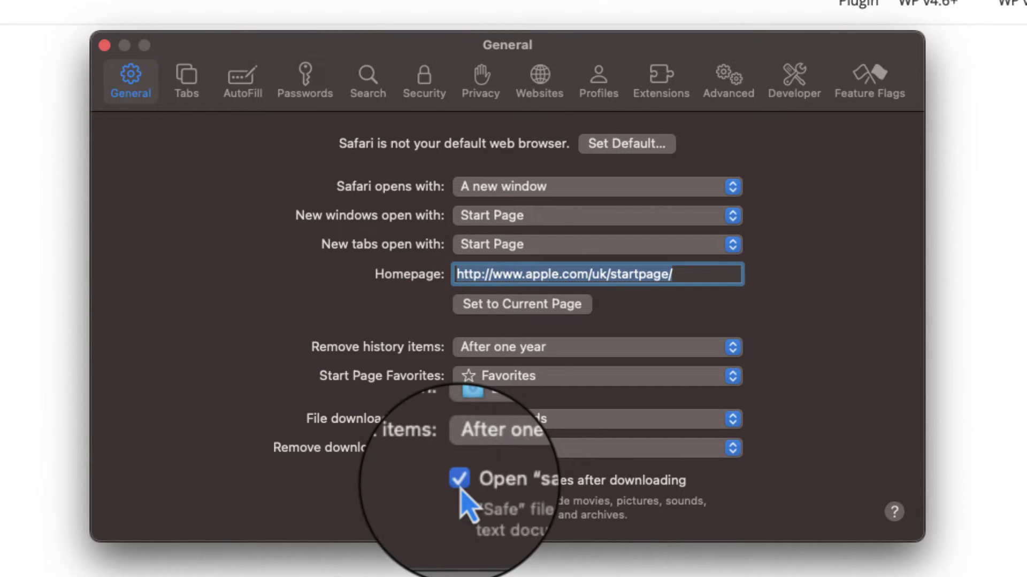
left_click(104, 45)
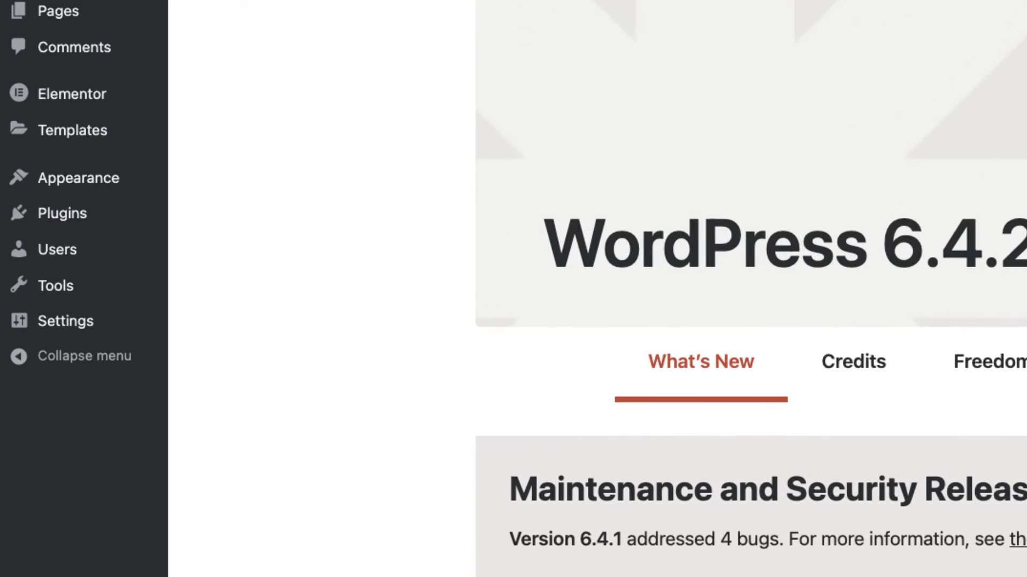
- Search the plugin directory for 'Mas' and install and activate the free MasterStudy LMS plugin
mouse_move(62, 214)
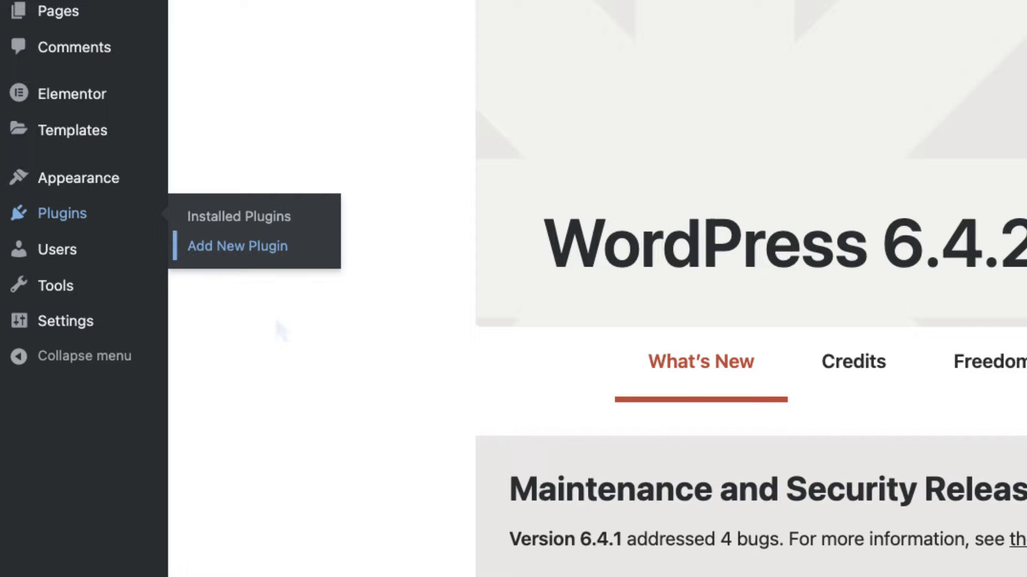
left_click(276, 254)
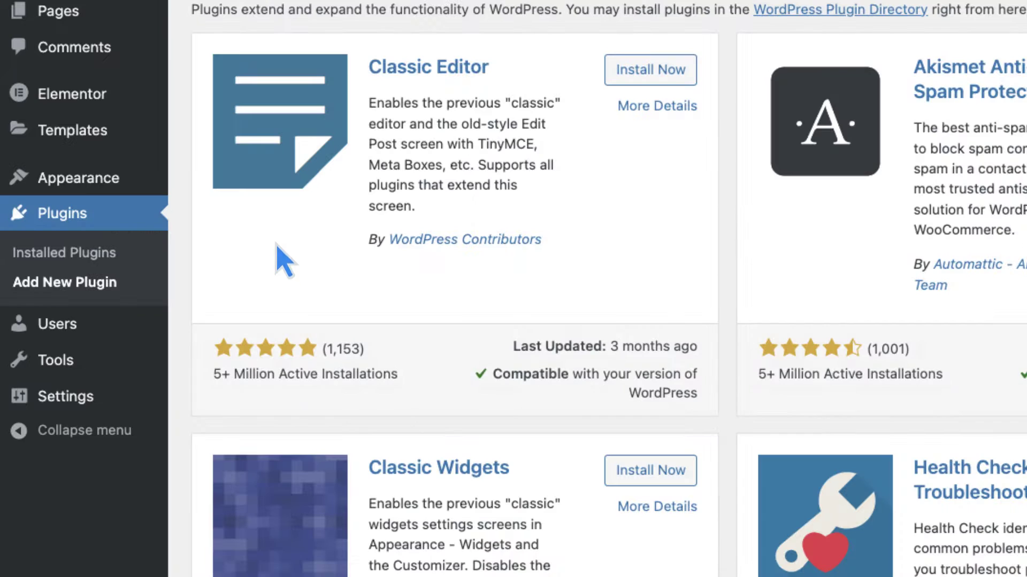
type("MasterStudy")
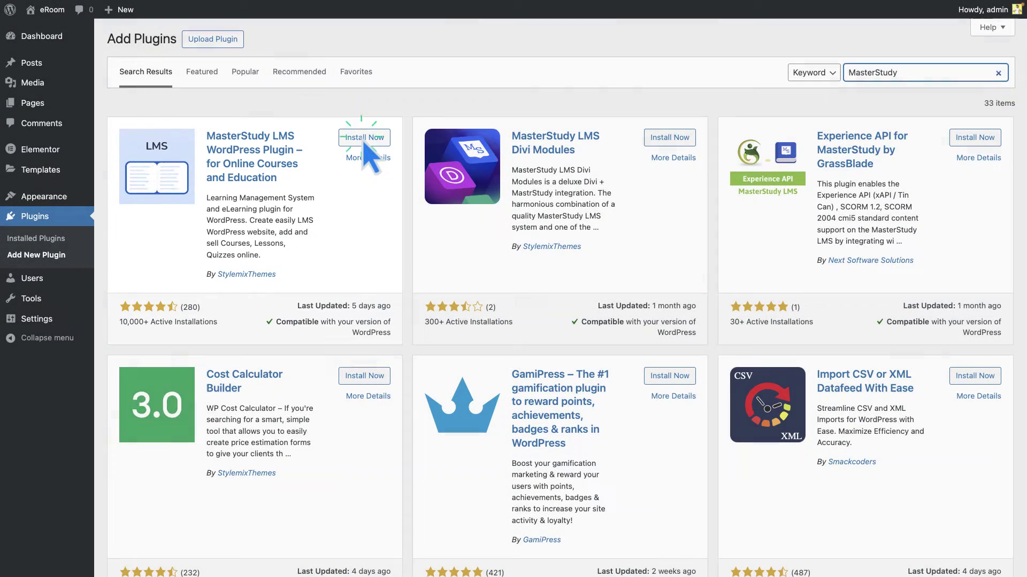
left_click(363, 139)
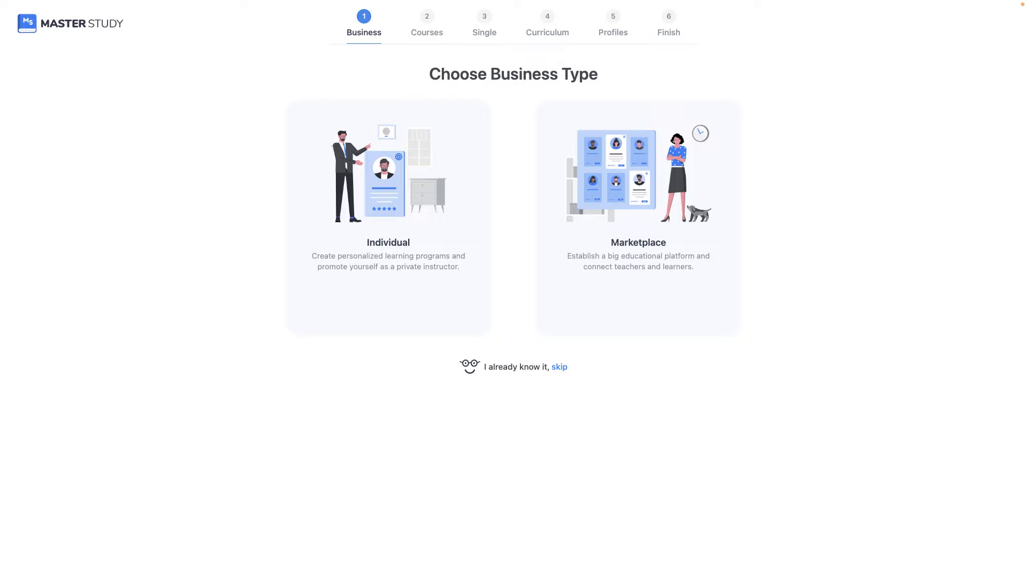
- Skip the setup wizard and browse the MS LMS Addons page, where Pro addons are locked
left_click(559, 368)
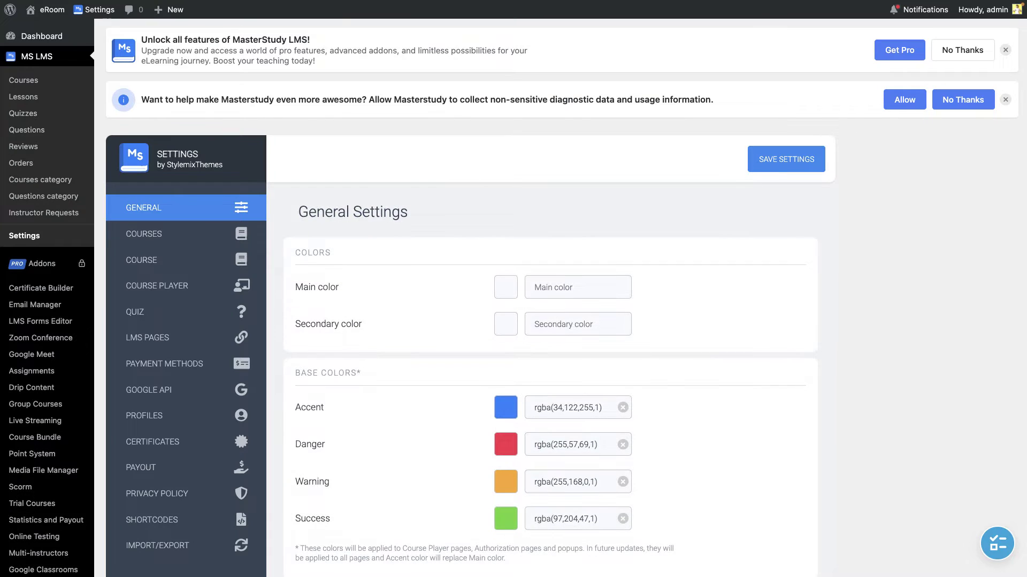
left_click(55, 264)
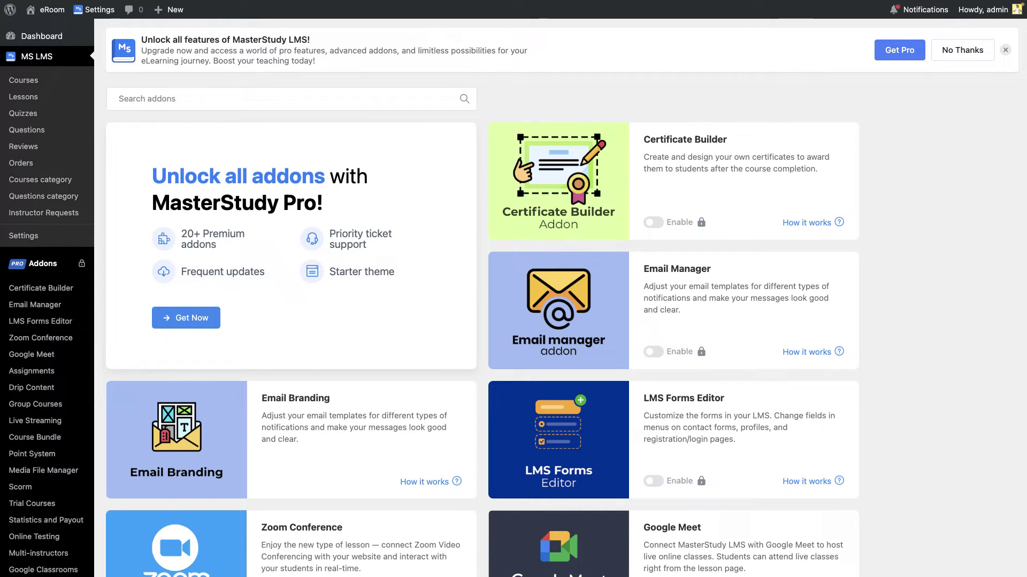
scroll(481, 300, "down", 12)
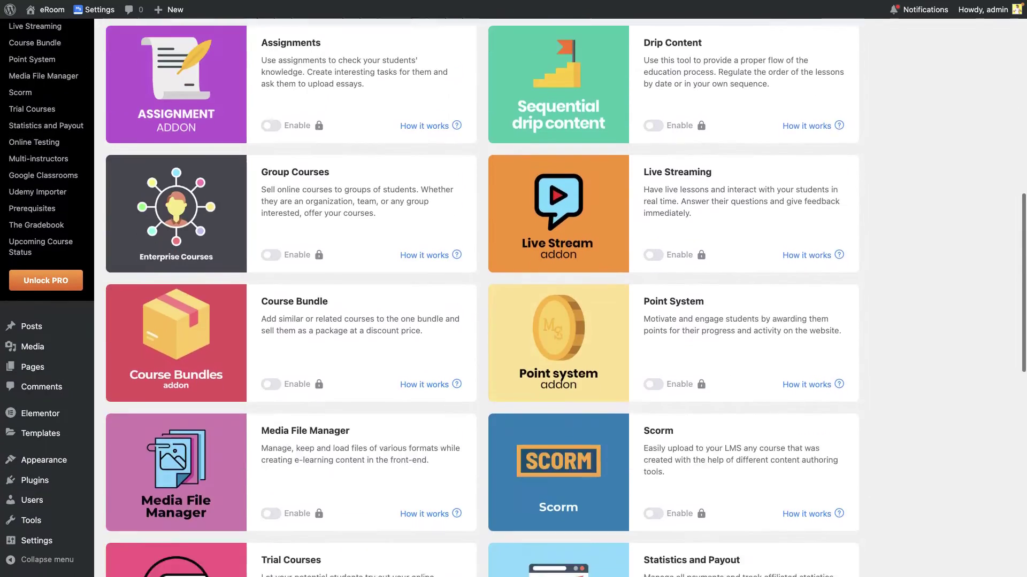
scroll(481, 299, "down", 11)
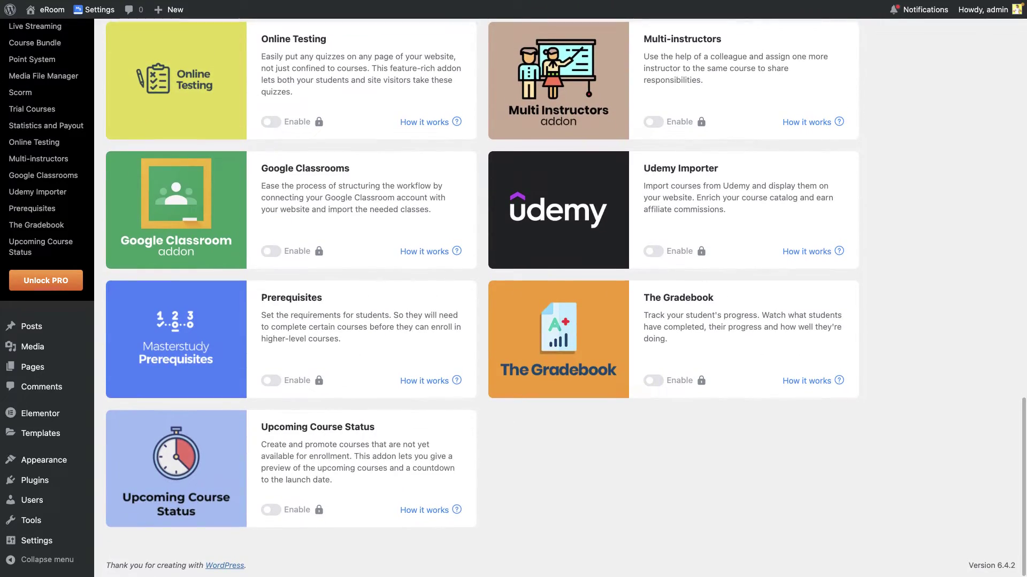
scroll(481, 300, "up", 20)
scroll(481, 300, "down", 4)
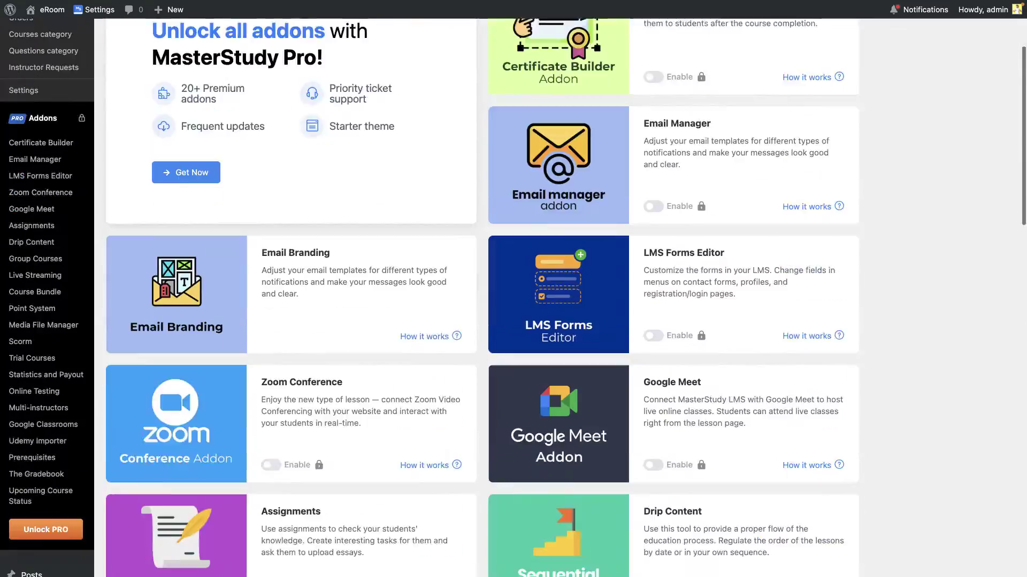
scroll(481, 299, "down", 11)
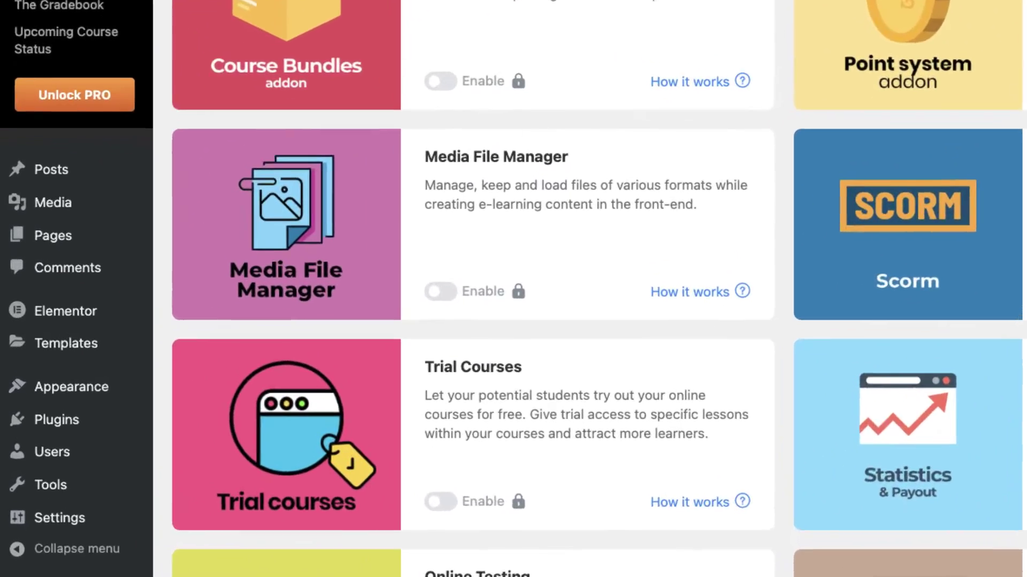
mouse_move(57, 418)
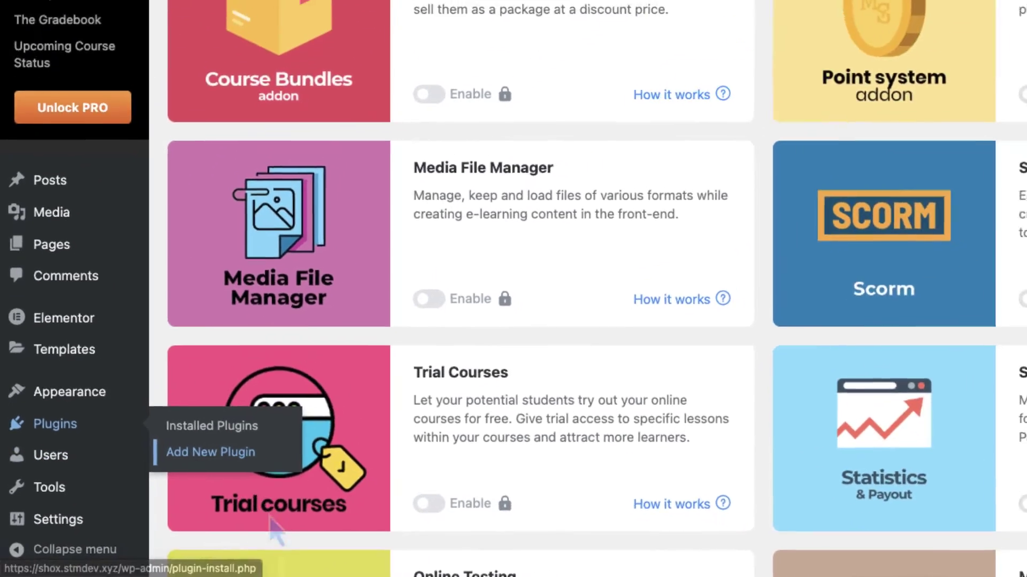
- Upload the MasterStudy LMS Pro 4.3.4 zip as a new plugin, install it and activate it
left_click(270, 436)
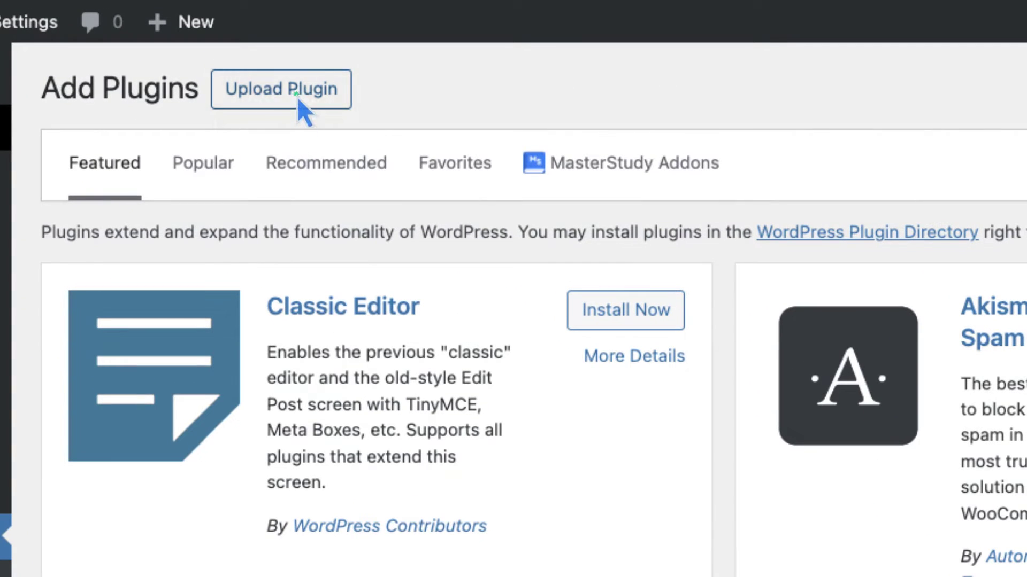
left_click(297, 96)
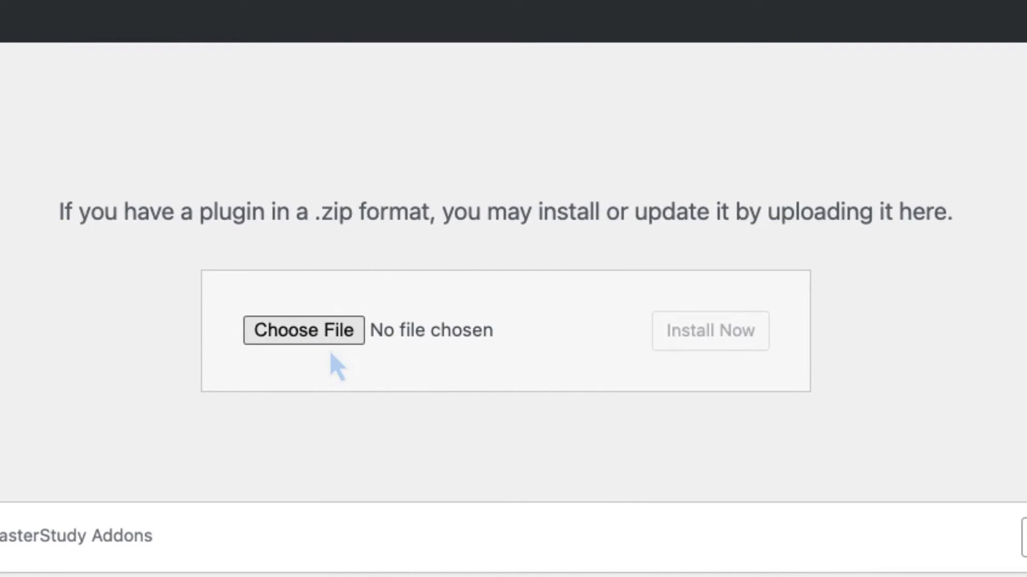
left_click(330, 335)
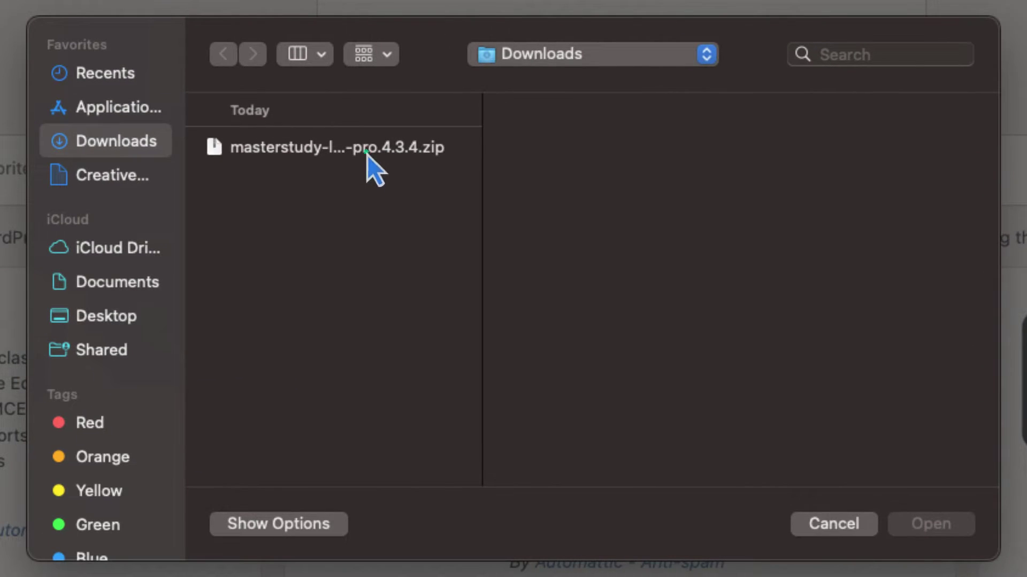
left_click(367, 155)
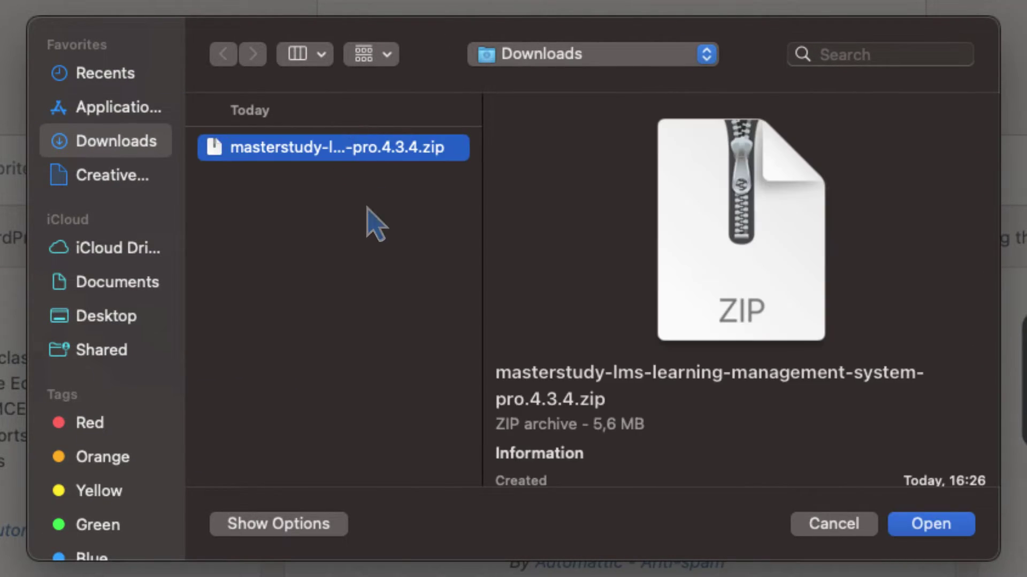
left_click(937, 525)
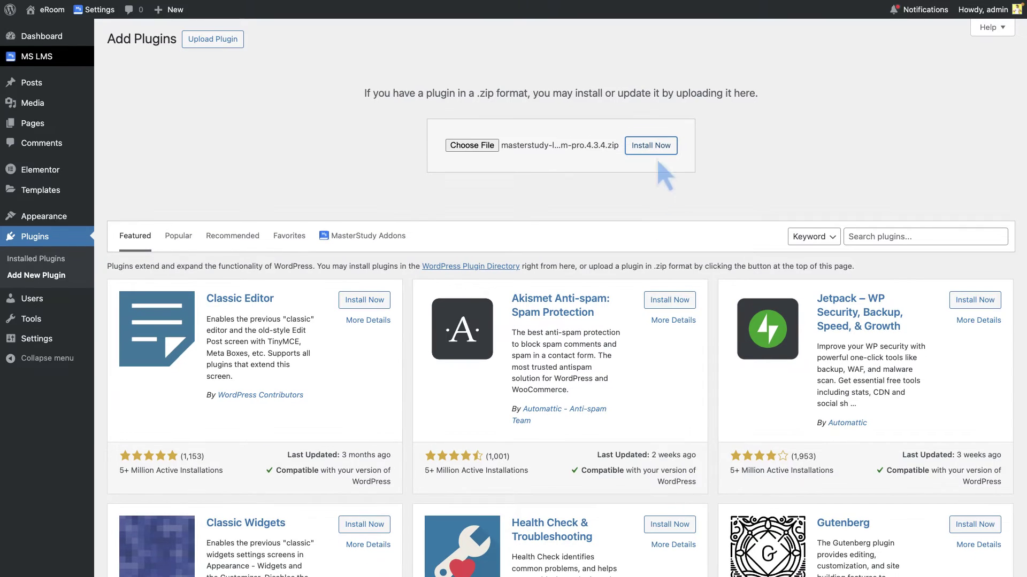
left_click(658, 155)
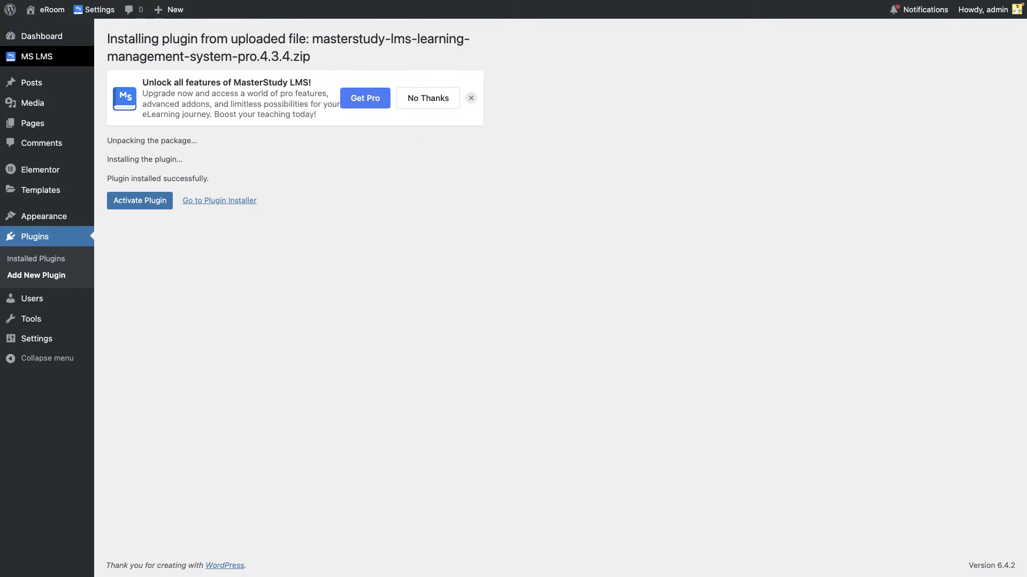
left_click(140, 200)
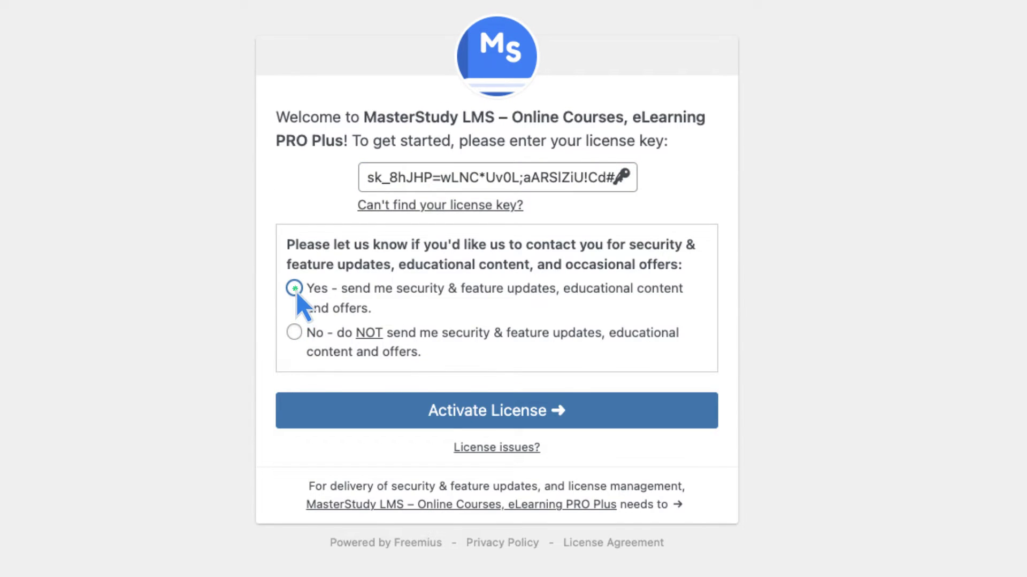
- Activate the Pro licence with the purchased key, opting in to update e-mails, then go to MS LMS Settings
left_click(492, 417)
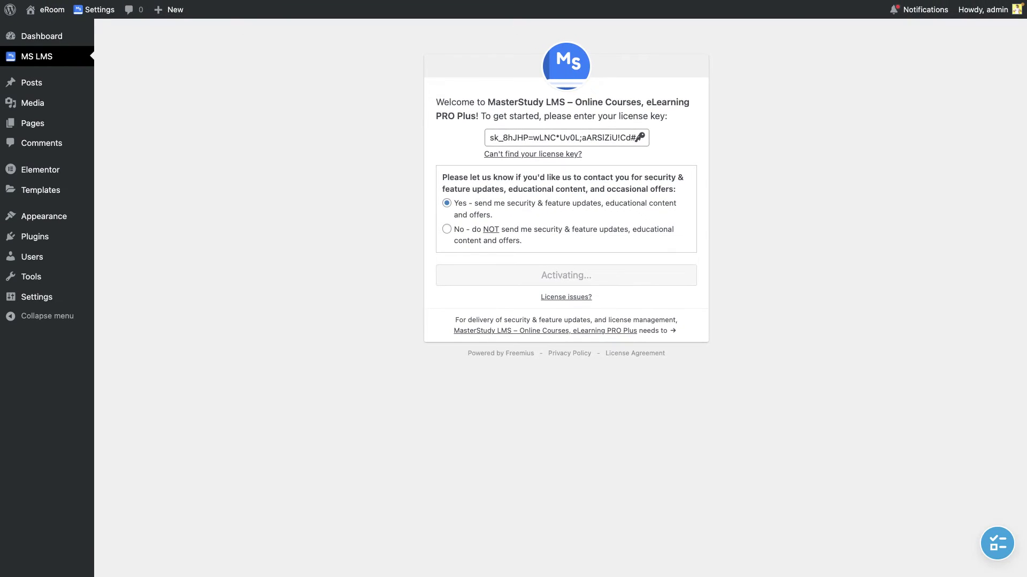
mouse_move(54, 56)
left_click(127, 219)
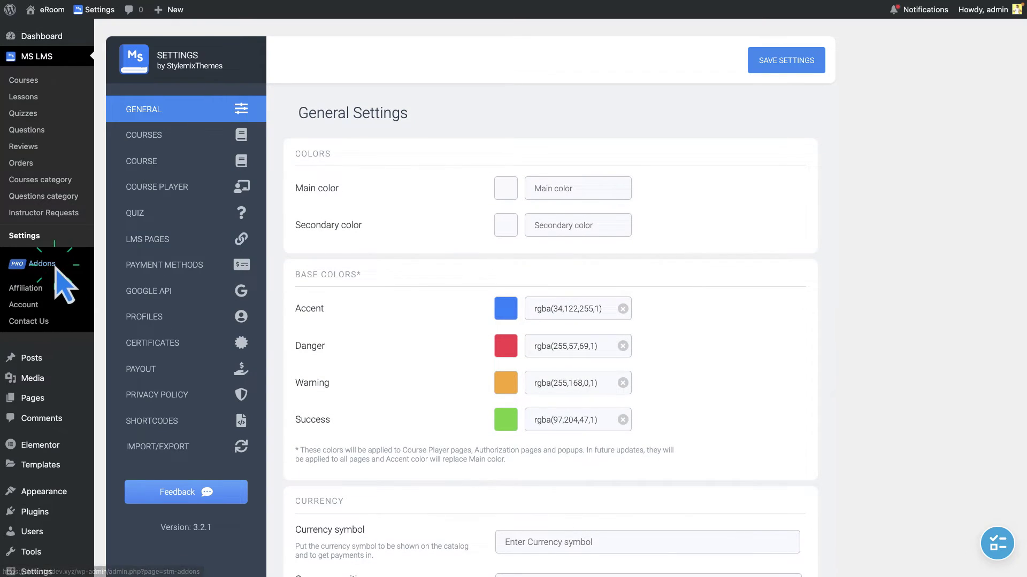
- Switch on the now-unlocked Course Bundle addon on the MS LMS Addons page
left_click(55, 266)
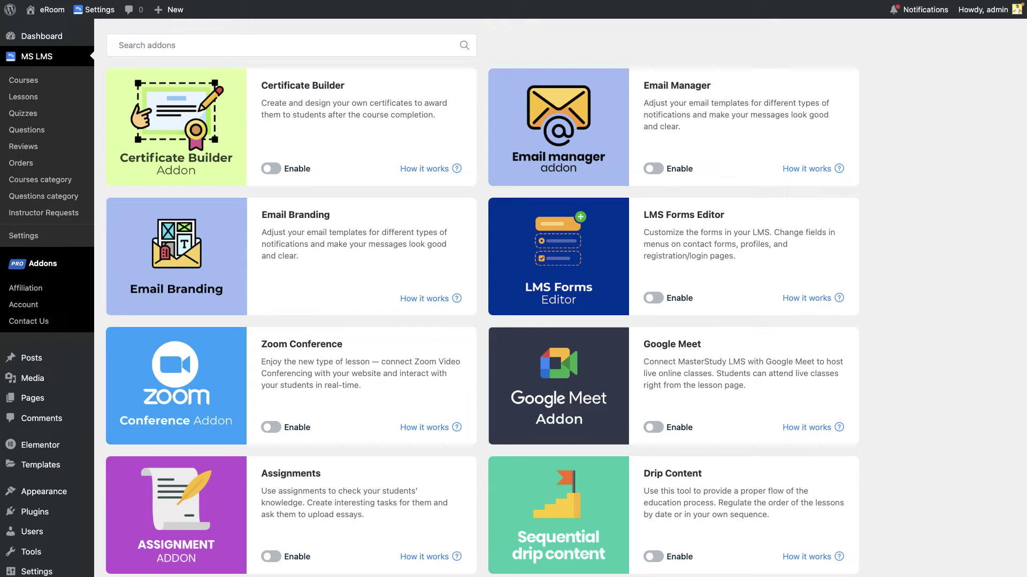
scroll(168, 344, "down", 10)
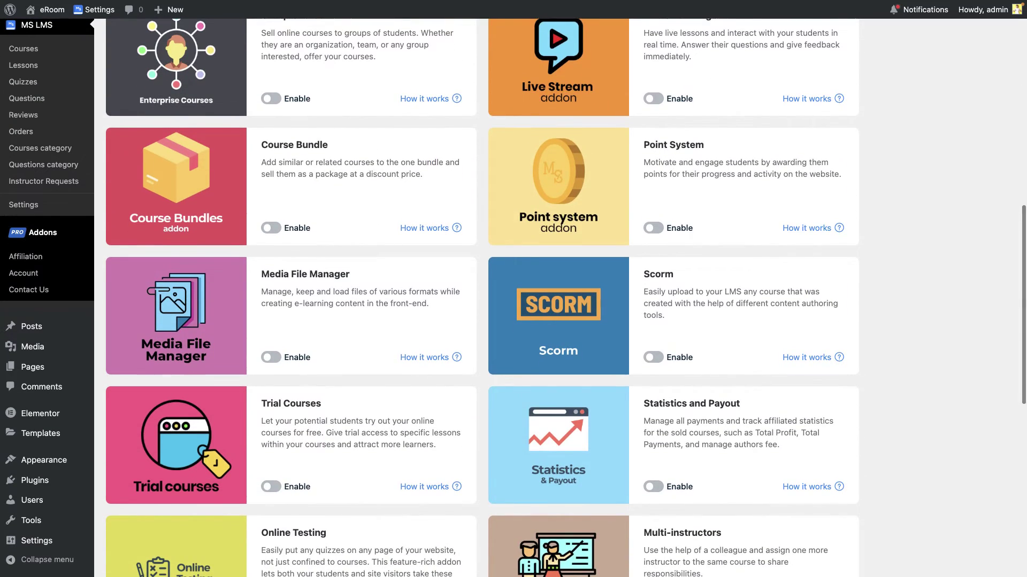
left_click(271, 229)
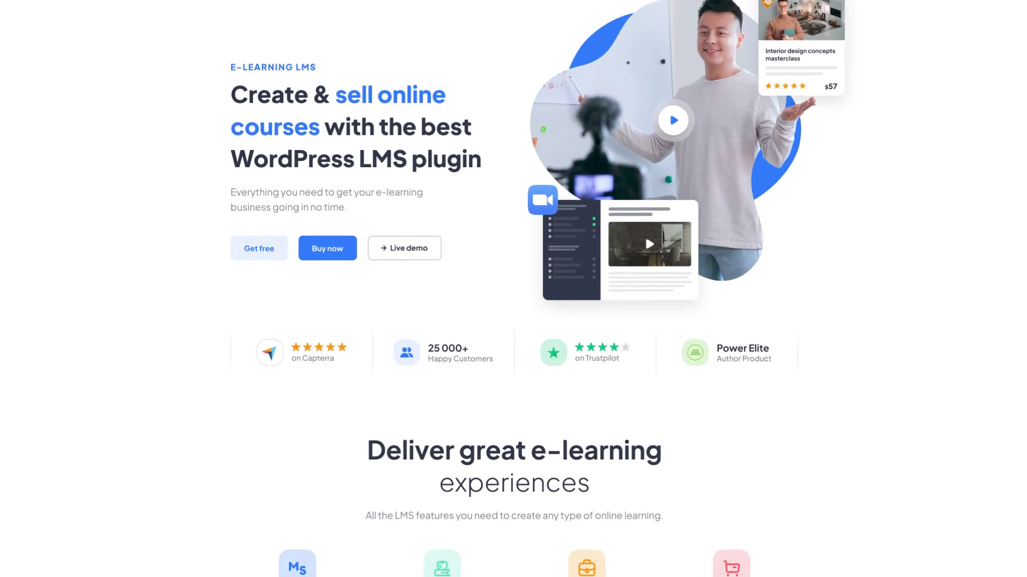
scroll(514, 288, "down", 5)
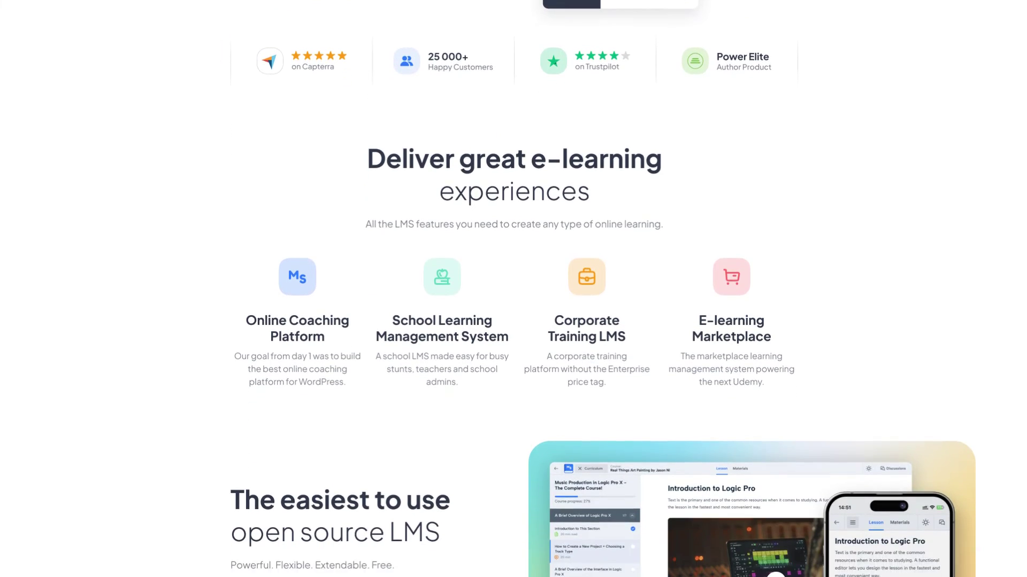
scroll(513, 289, "down", 5)
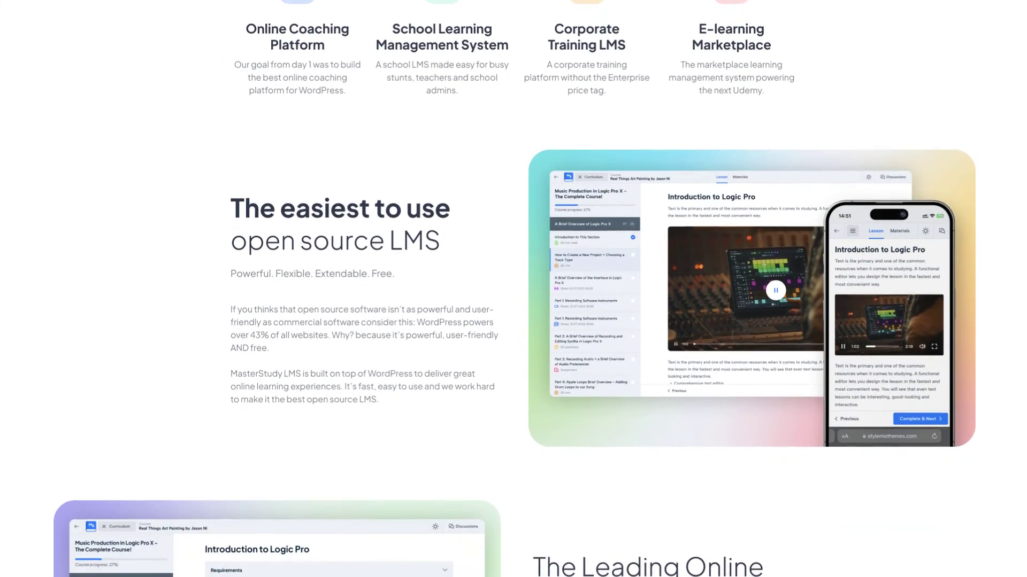
scroll(513, 289, "down", 5)
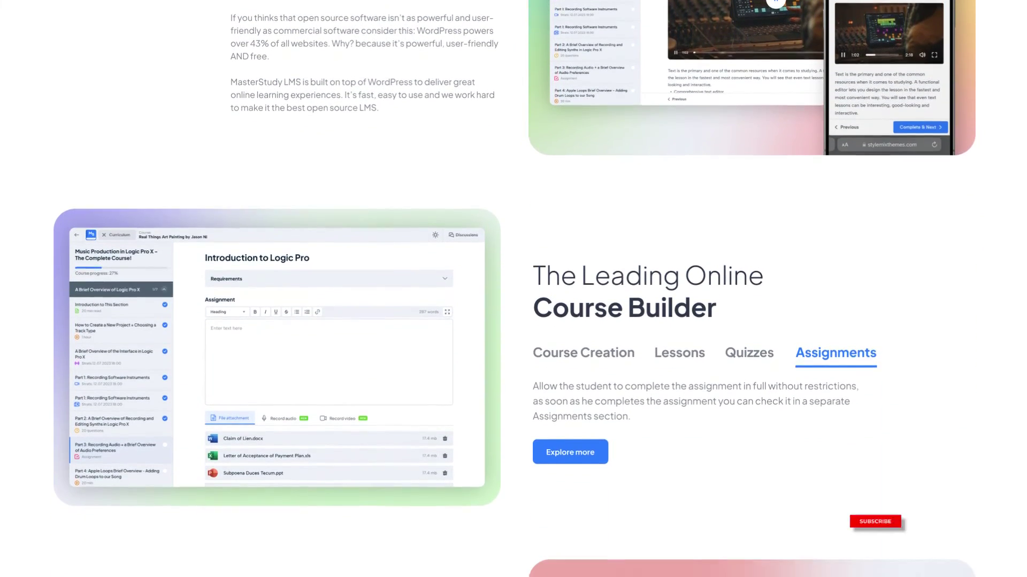
scroll(513, 289, "down", 5)
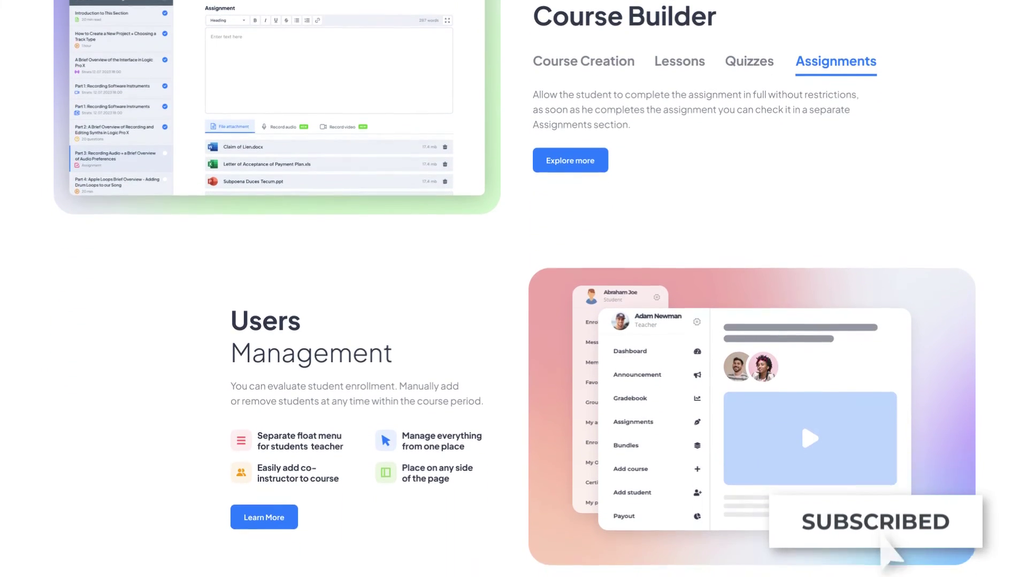
scroll(513, 288, "down", 5)
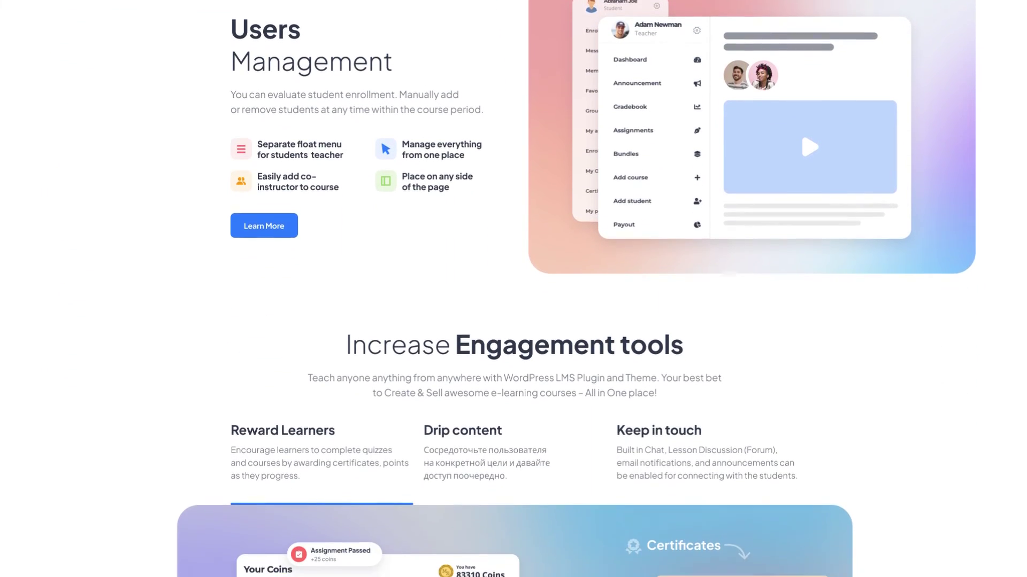
scroll(513, 289, "down", 5)
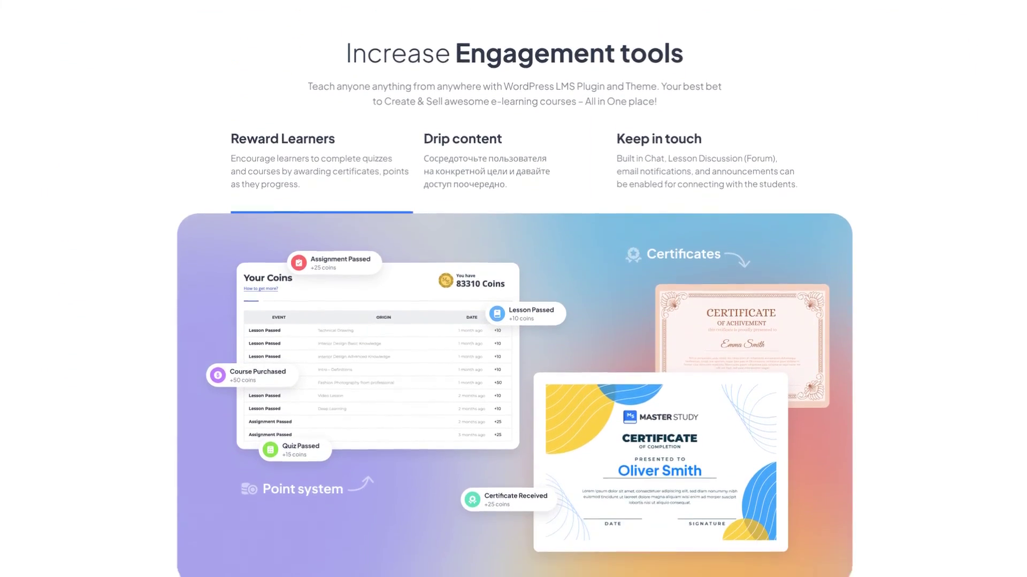